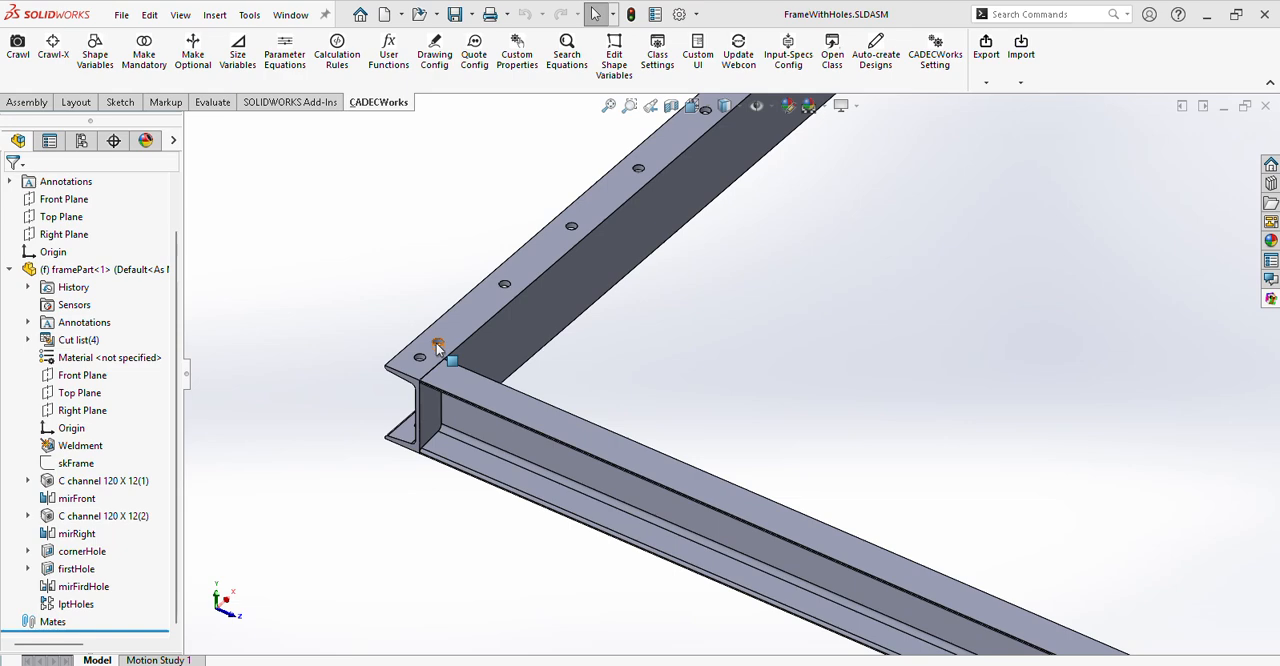
Minimize the pitch logic image and open framePart from the assembly in its own window.
scroll(437, 346, up, 3)
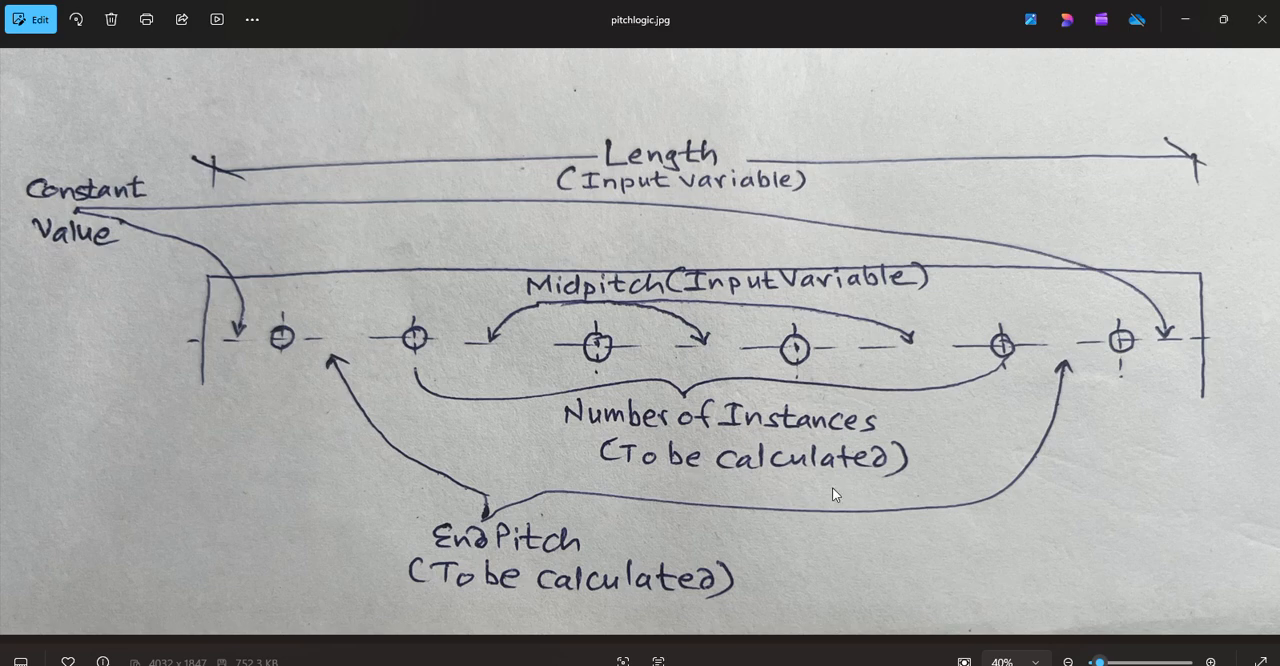
click(1185, 19)
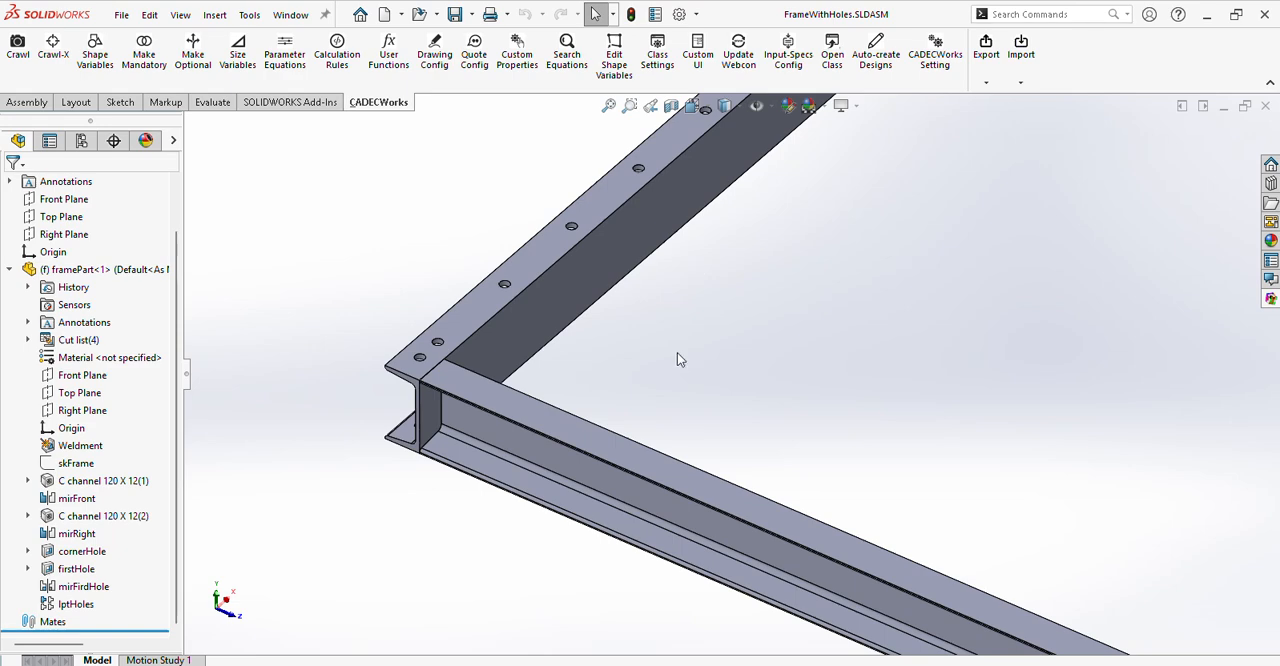
scroll(652, 360, up, 6)
middle_drag(821, 321, 801, 367)
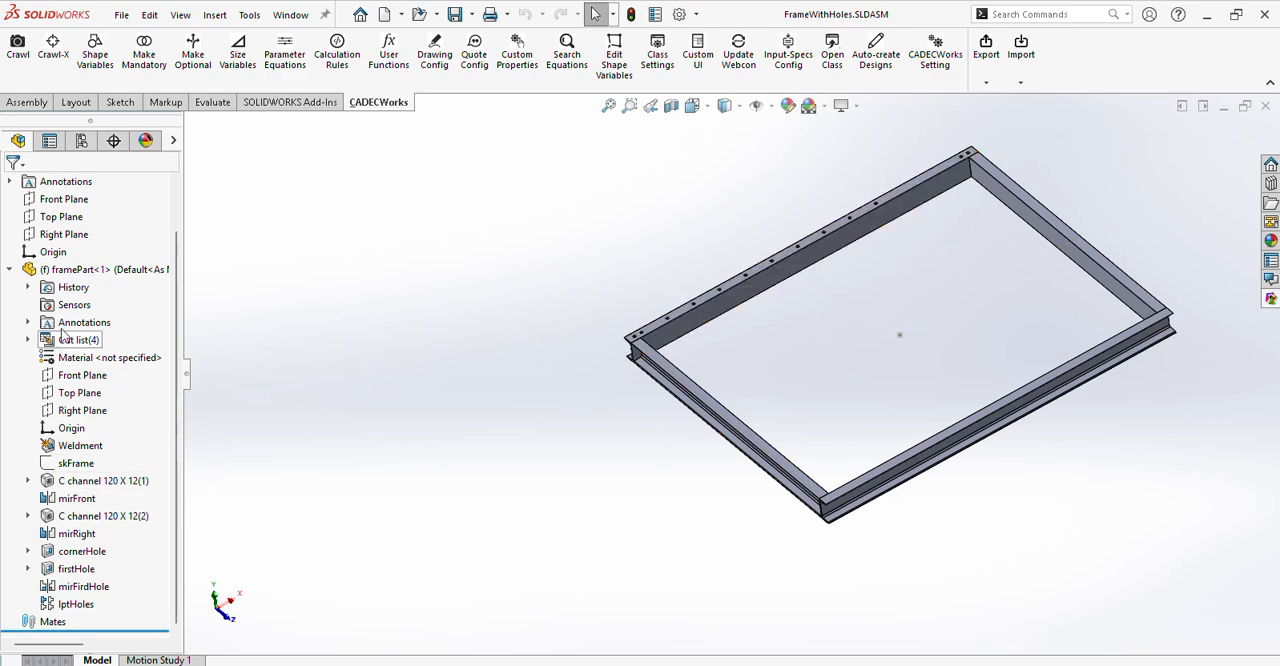
click(75, 269)
click(103, 230)
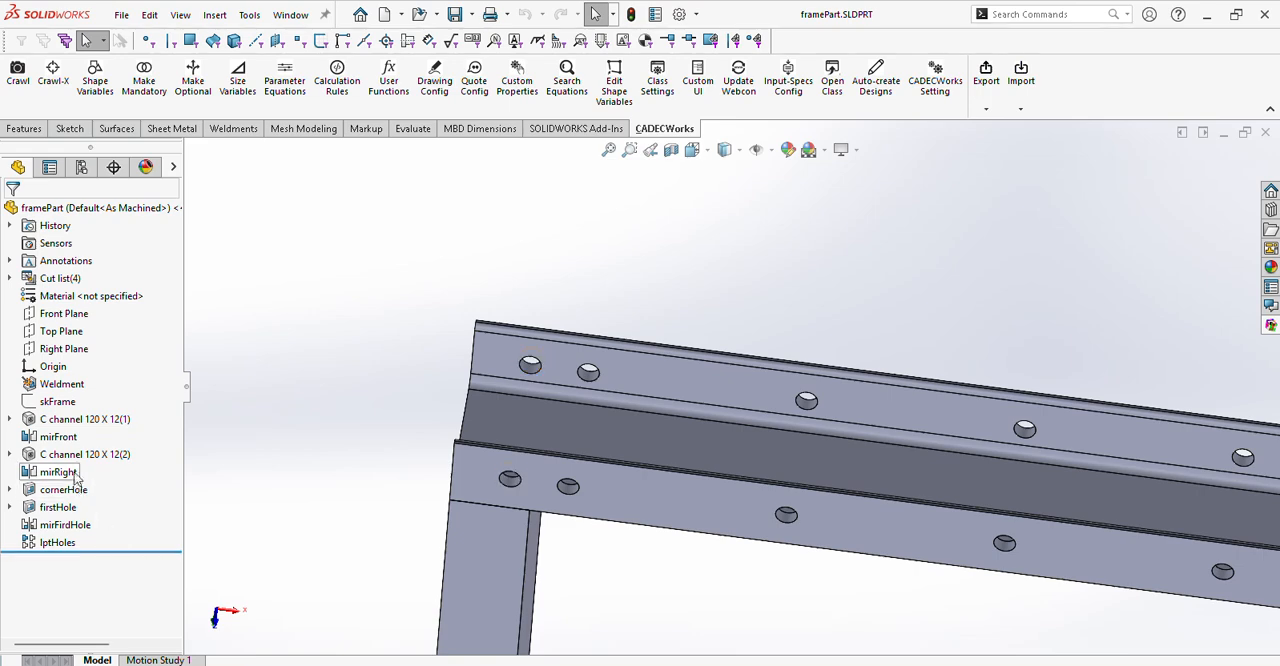
Roll the part back to just after firstHole, and step it forward past mirFirdHole and lptHoles to review how the holes build up.
click(116, 551)
drag(116, 550, 120, 515)
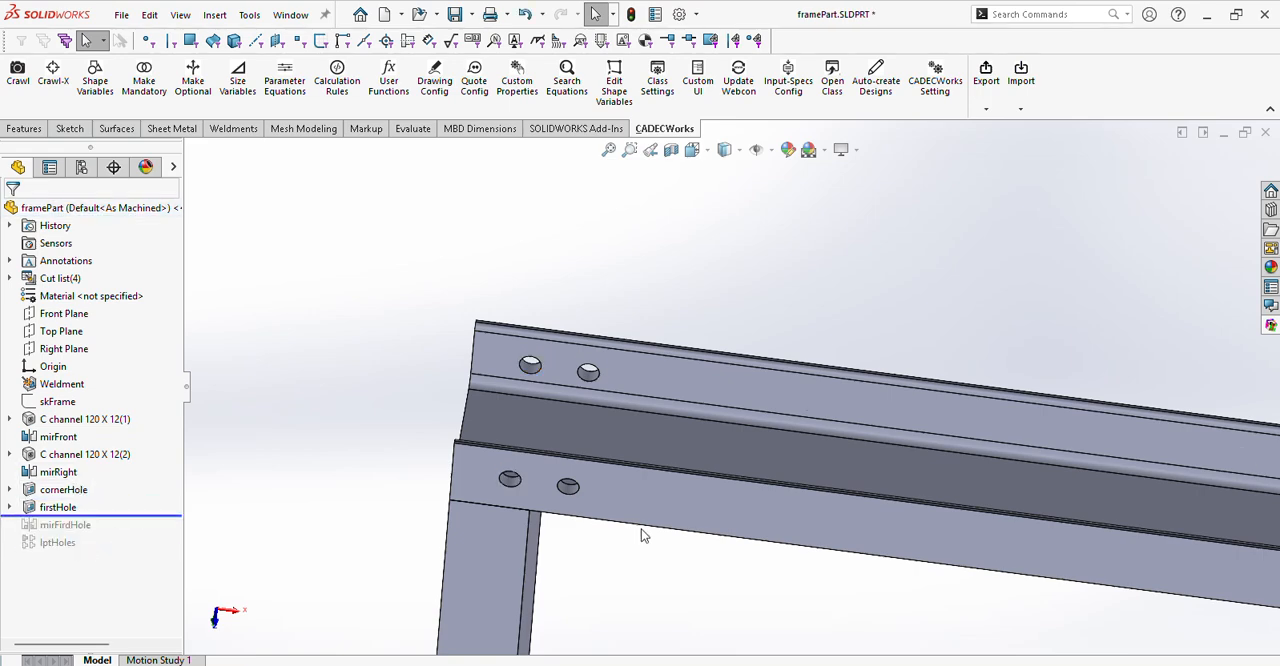
scroll(650, 520, up, 5)
mouse_move(117, 517)
mouse_down()
mouse_move(110, 498)
mouse_move(125, 531)
mouse_up()
scroll(680, 397, down, 5)
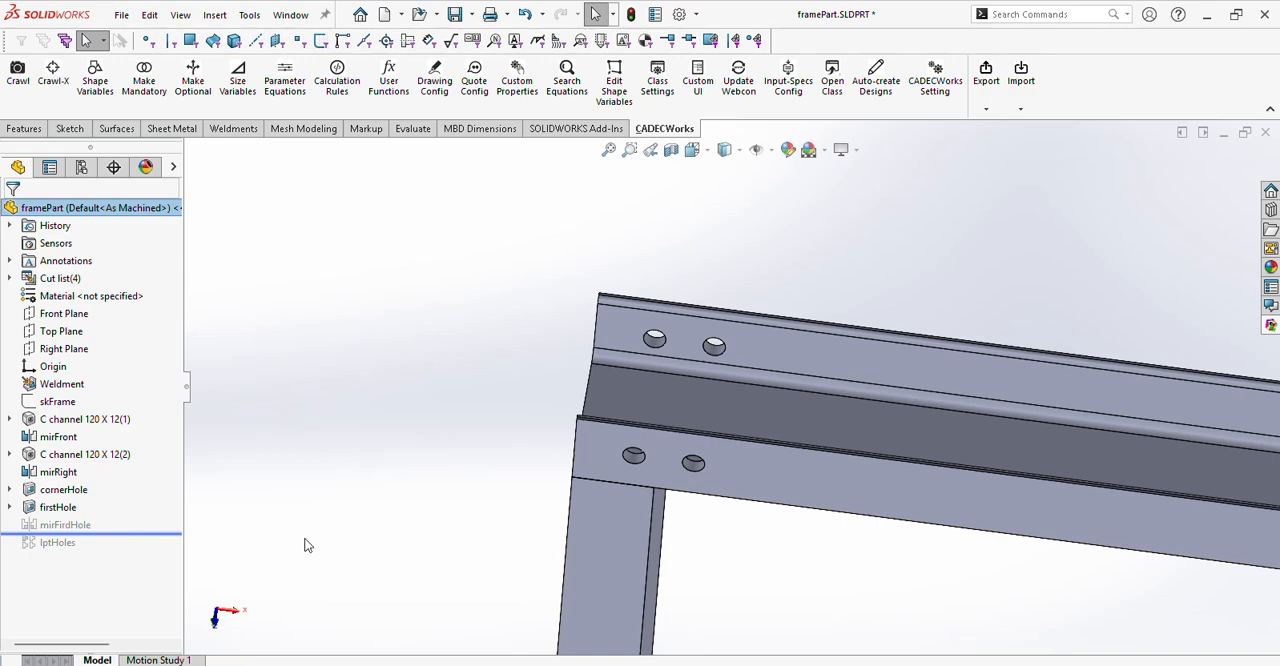
scroll(857, 506, up, 5)
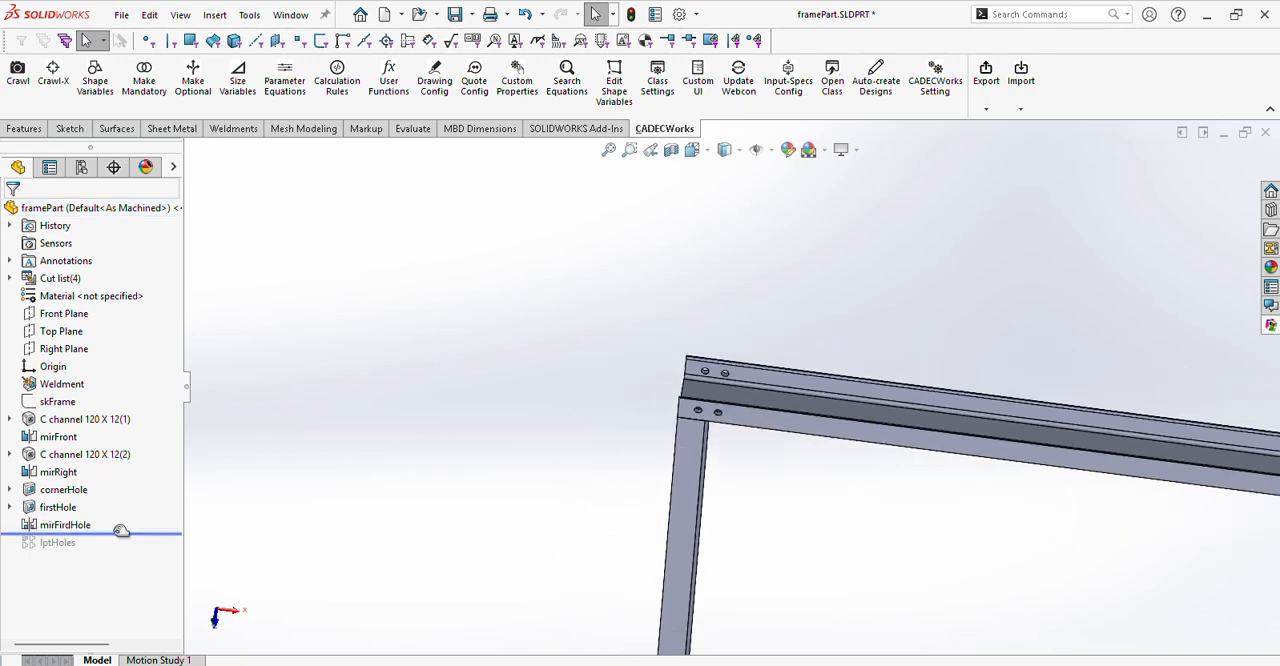
drag(120, 531, 120, 549)
Inspect the mirFirdHole, firstHole and lptHoles features for their references, positioning dimensions, pattern pitch and instance number.
click(65, 524)
scroll(737, 391, down, 2)
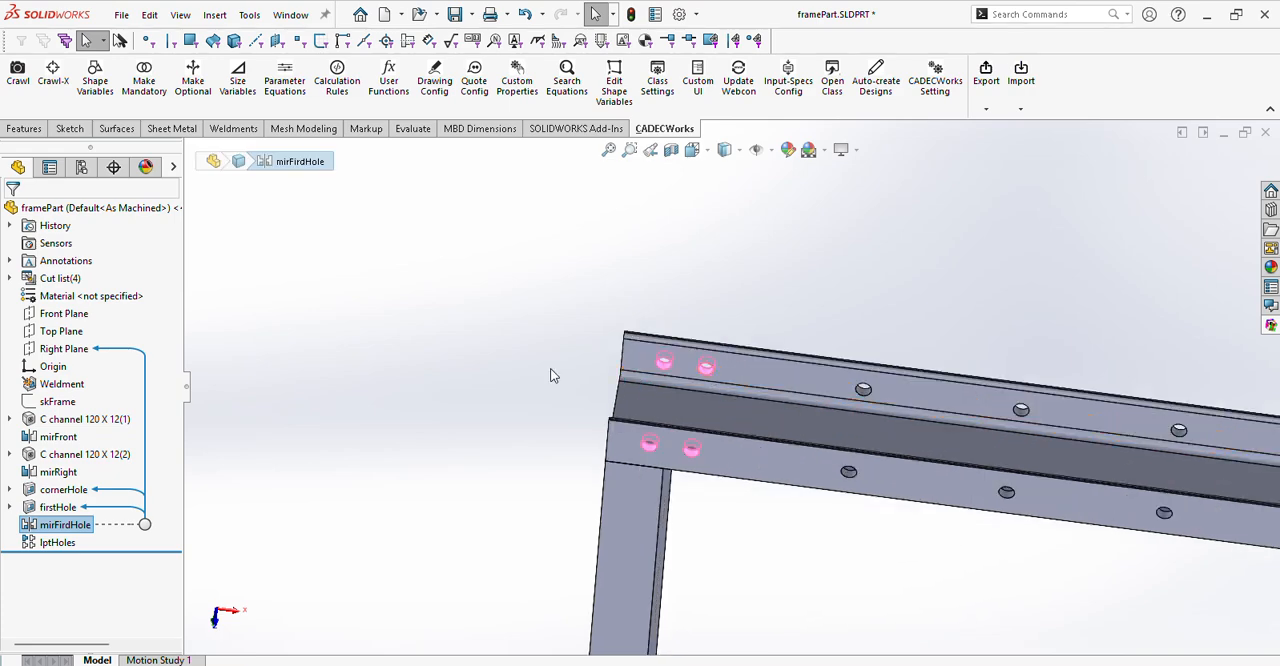
click(40, 546)
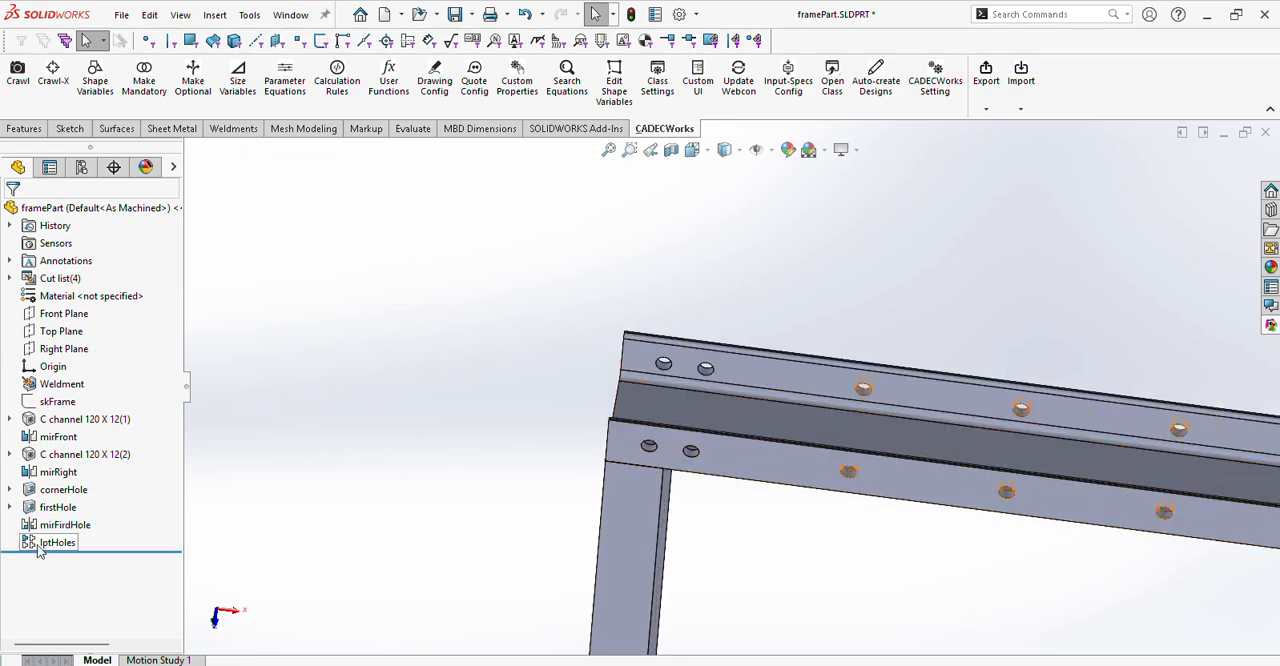
mouse_move(55, 548)
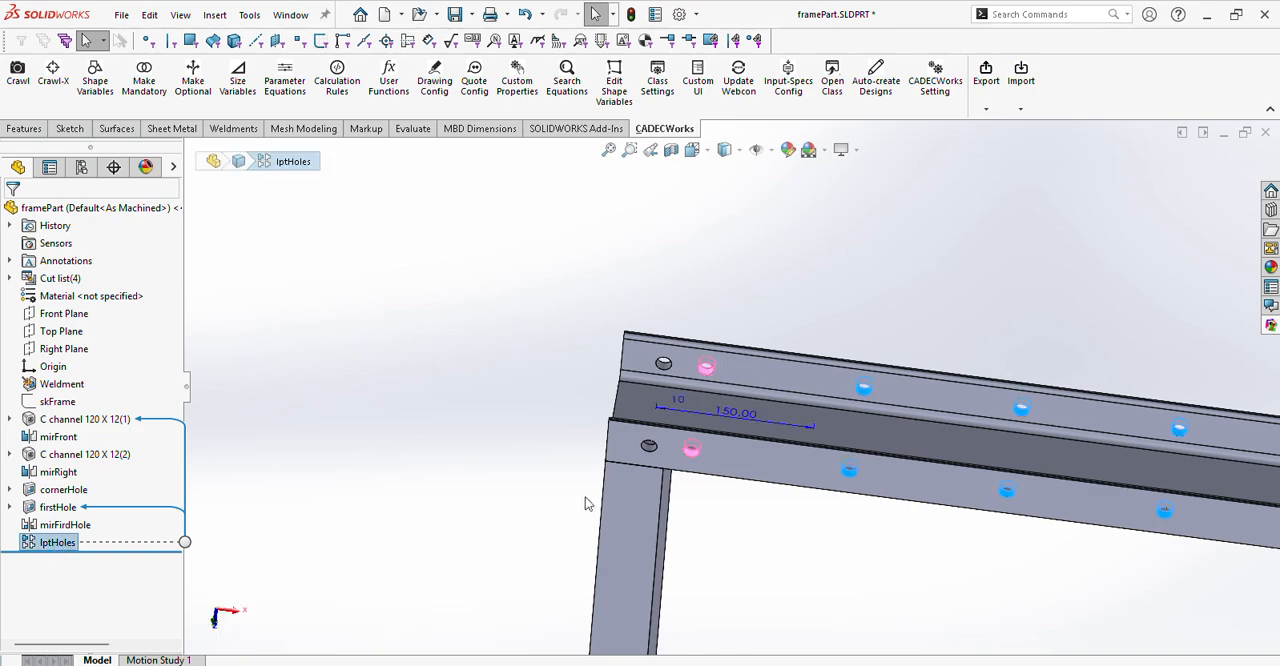
click(36, 509)
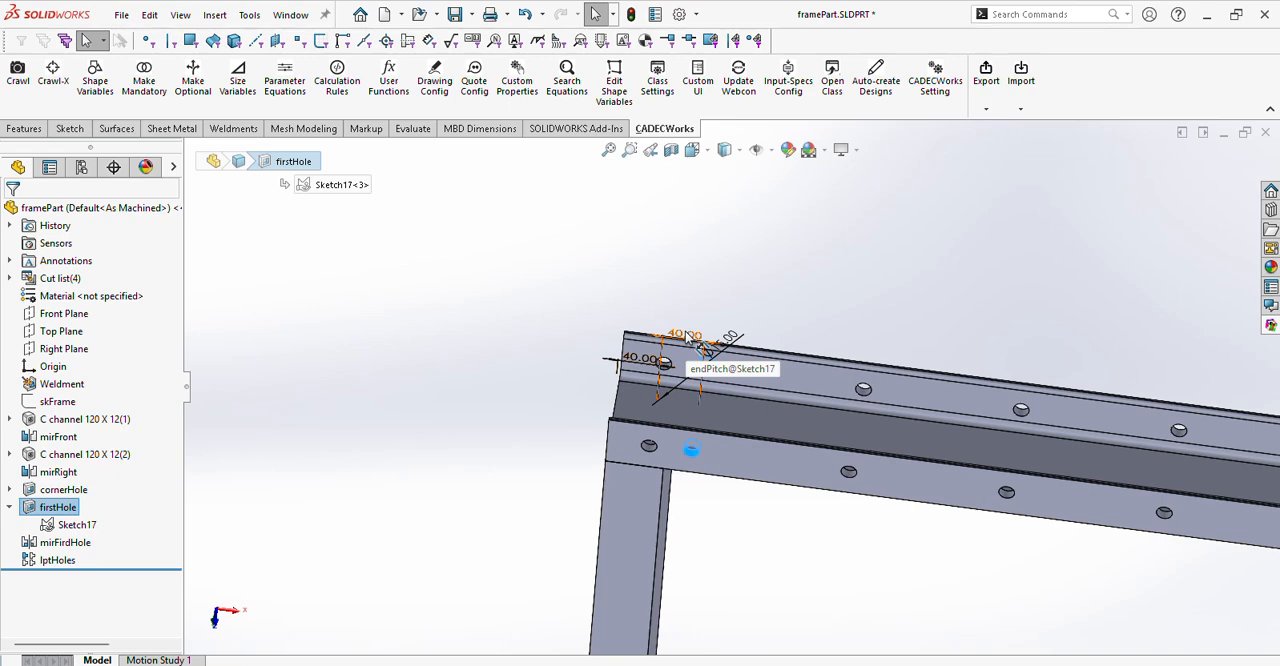
click(52, 561)
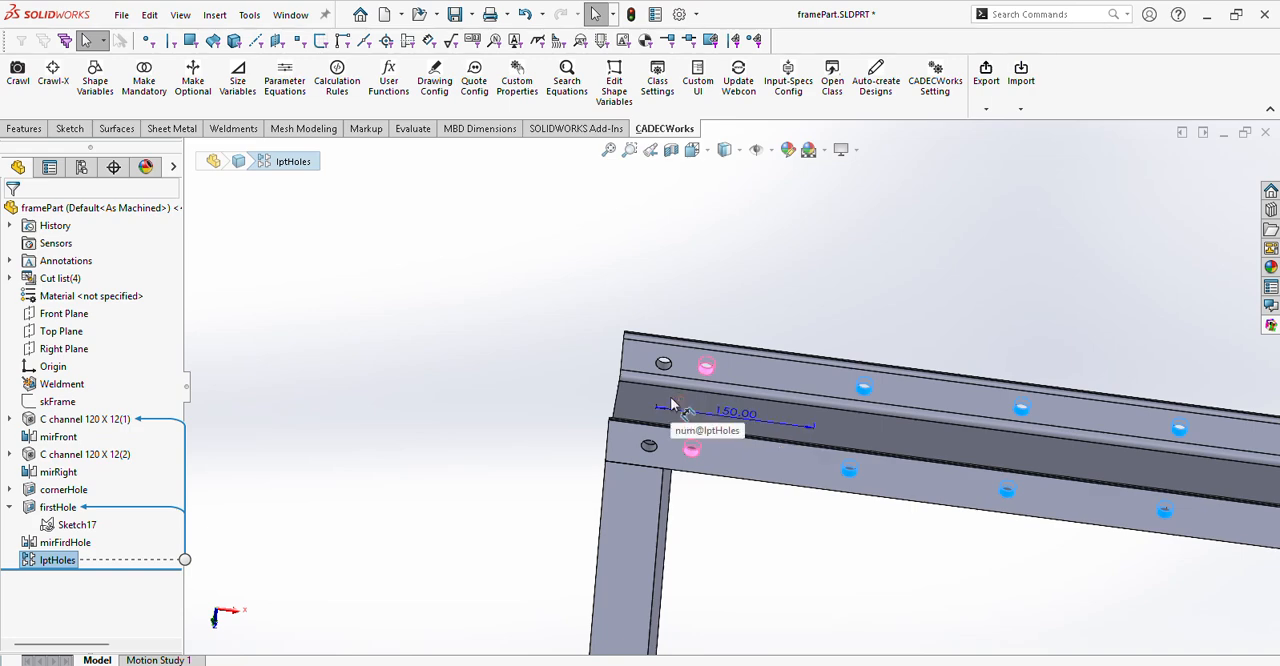
click(1020, 270)
Close framePart with its changes saved, and rebuild the FrameWithHoles assembly.
click(1266, 138)
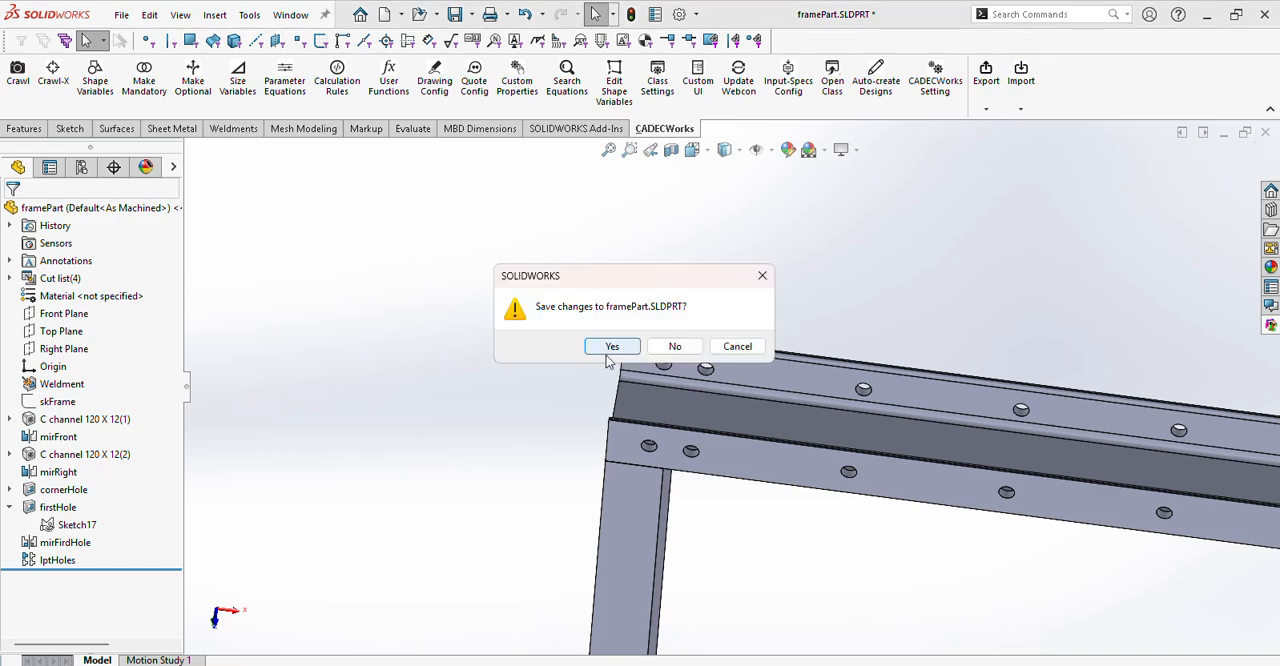
click(610, 348)
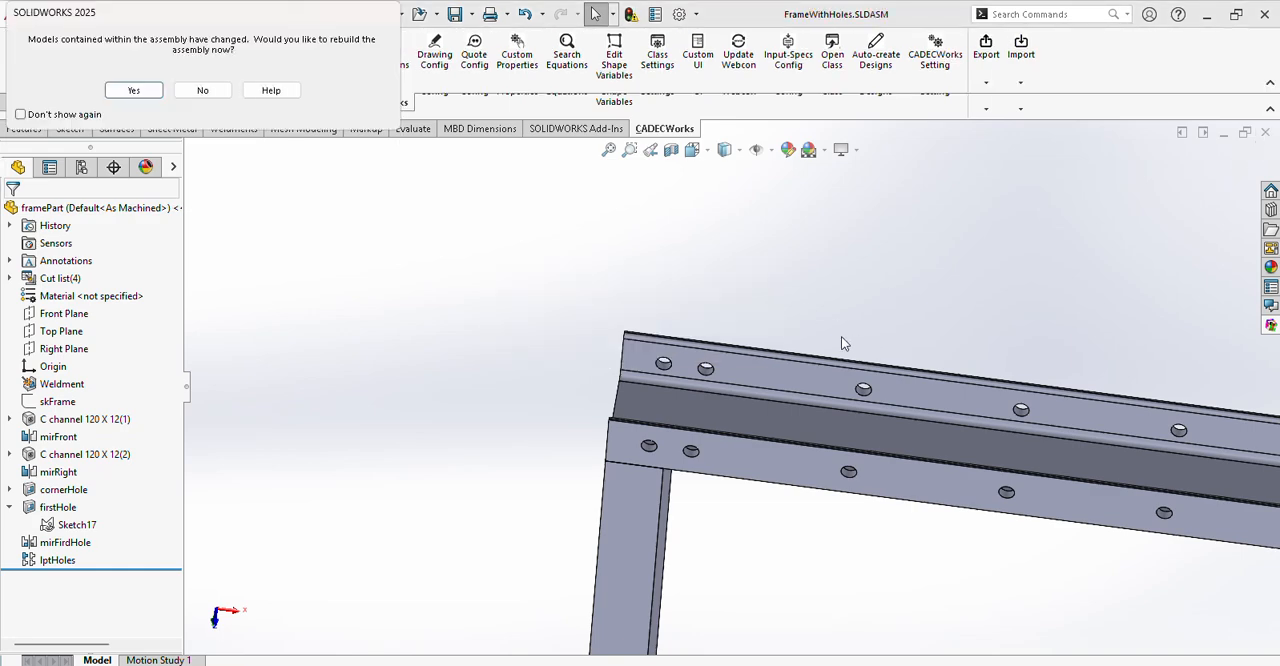
click(133, 90)
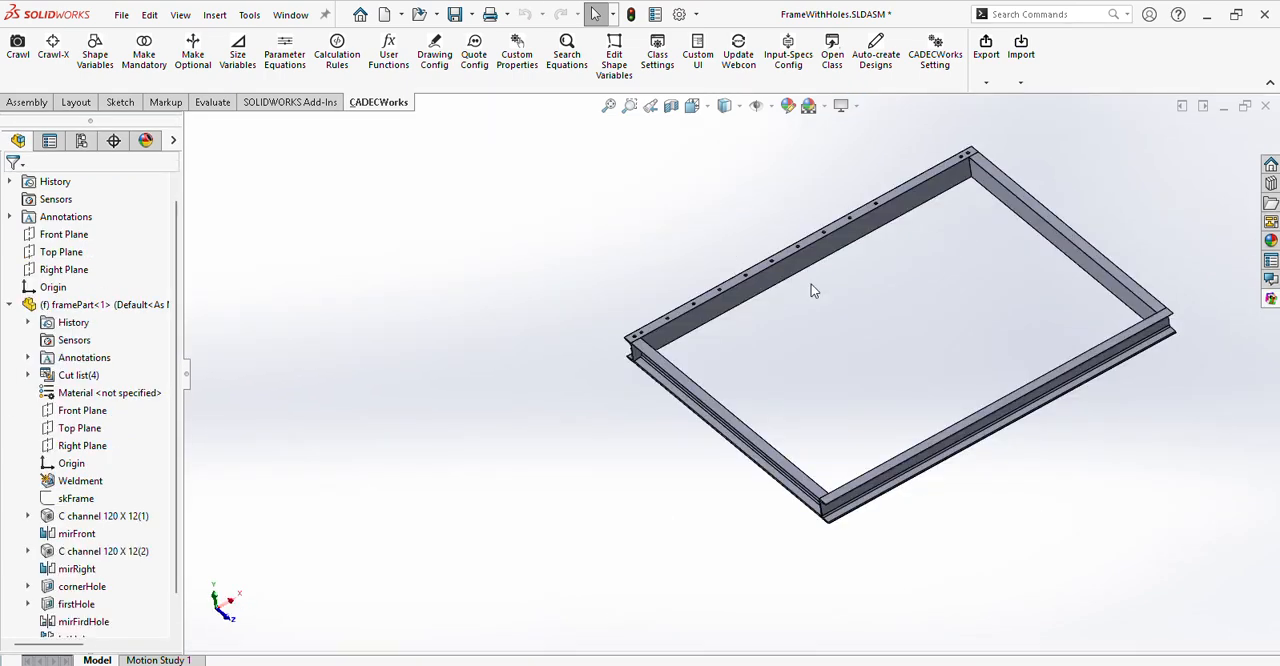
Show the size variables with a wide enough value column to read every input and pitch expression in full.
click(238, 55)
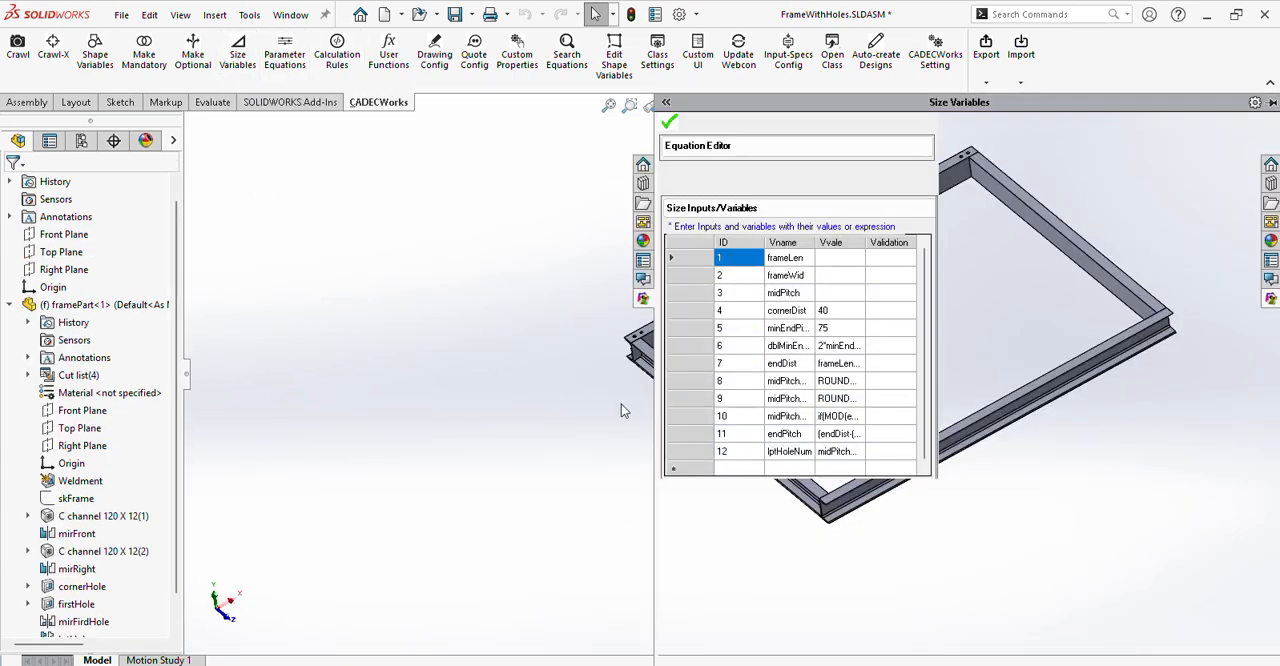
drag(655, 507, 637, 507)
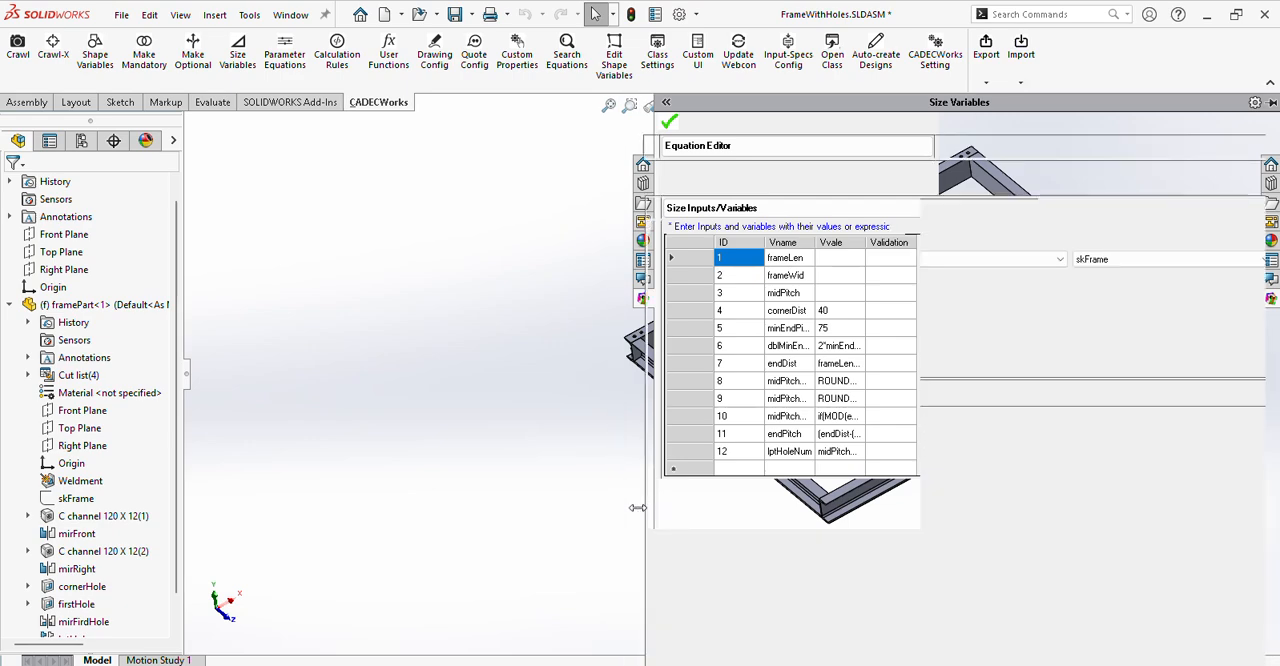
drag(840, 243, 733, 250)
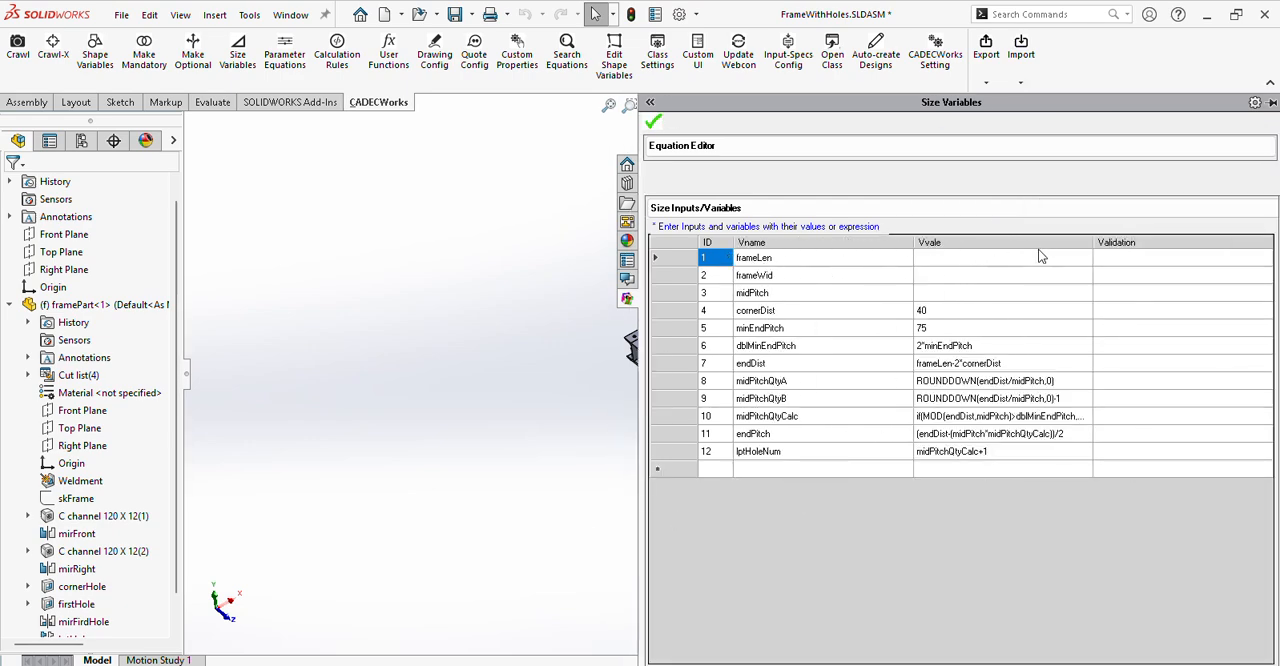
drag(1093, 241, 1192, 242)
drag(910, 241, 861, 242)
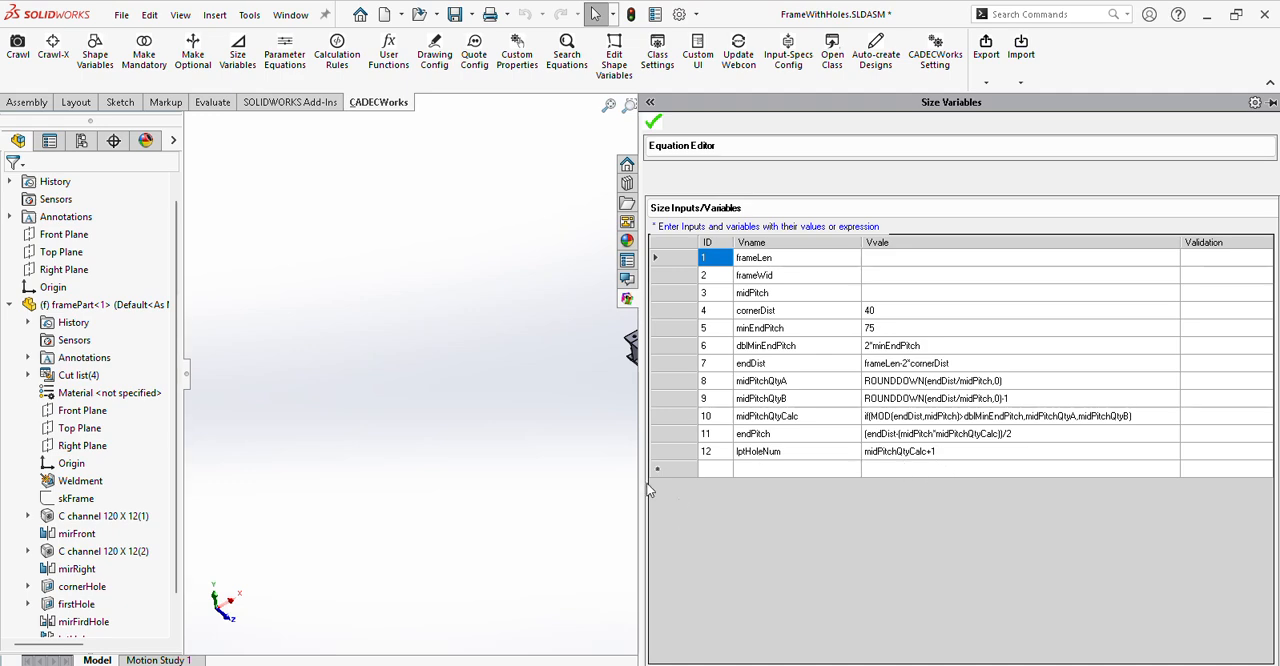
Start an auto-created design for the product class FrameWithHoles with the layout ID frame001.
drag(641, 481, 928, 467)
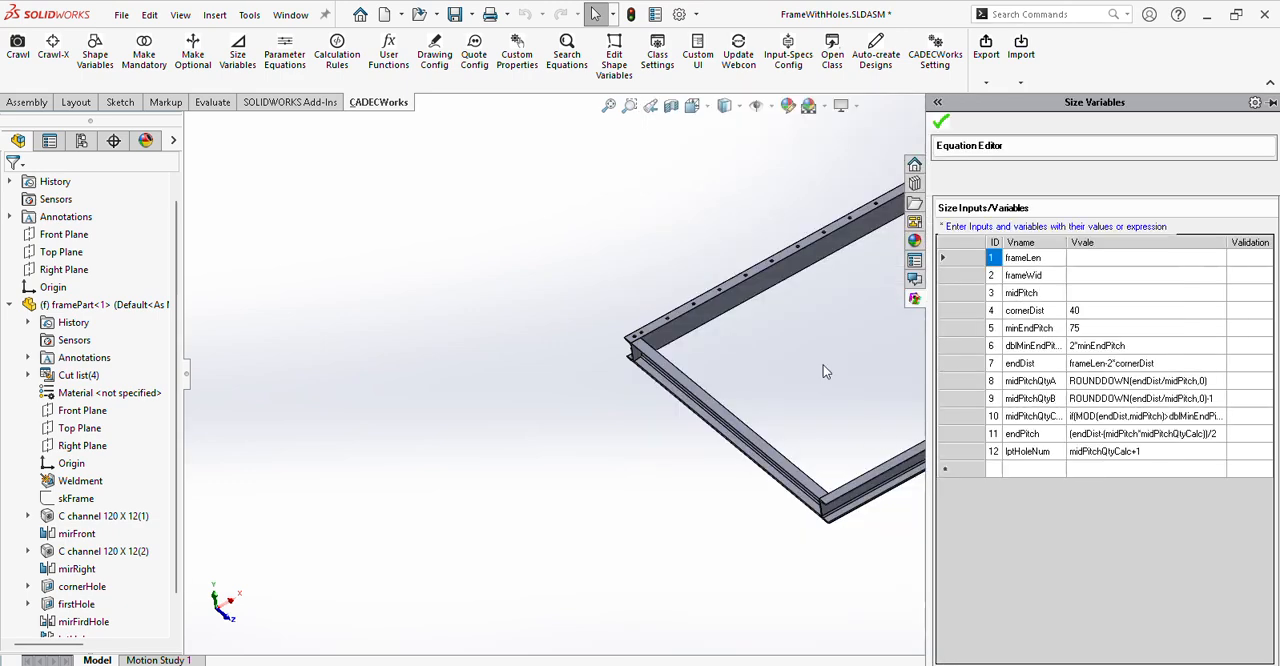
click(874, 52)
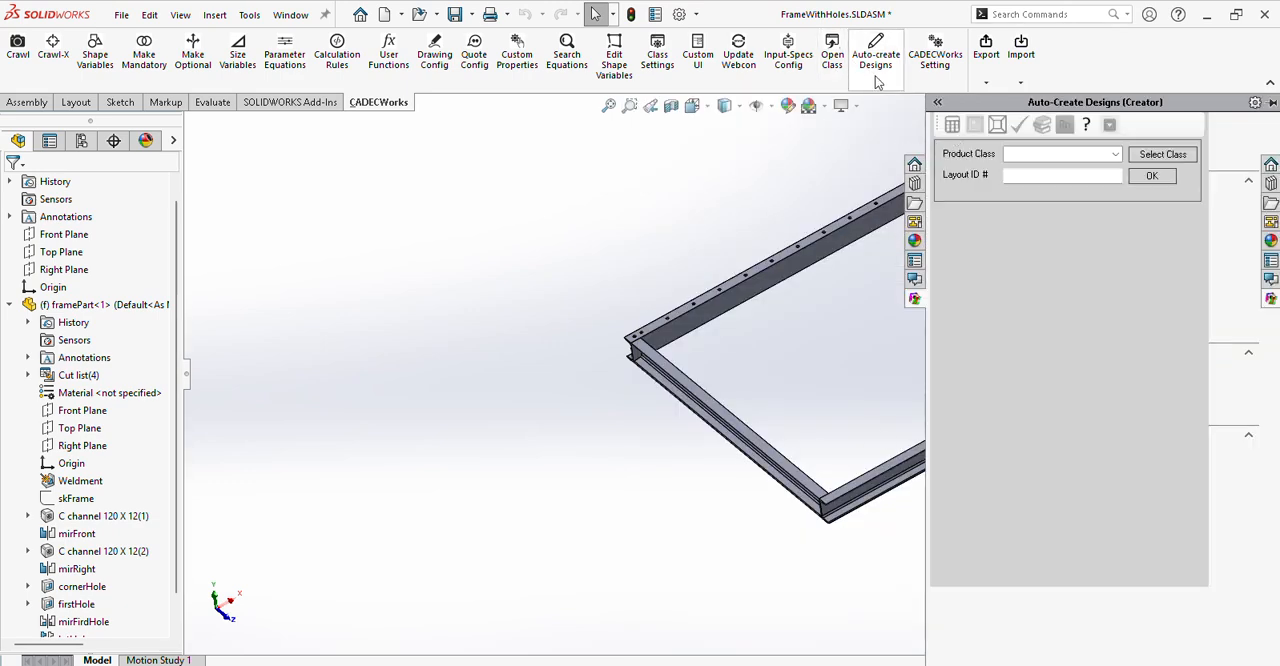
click(1090, 154)
click(1090, 169)
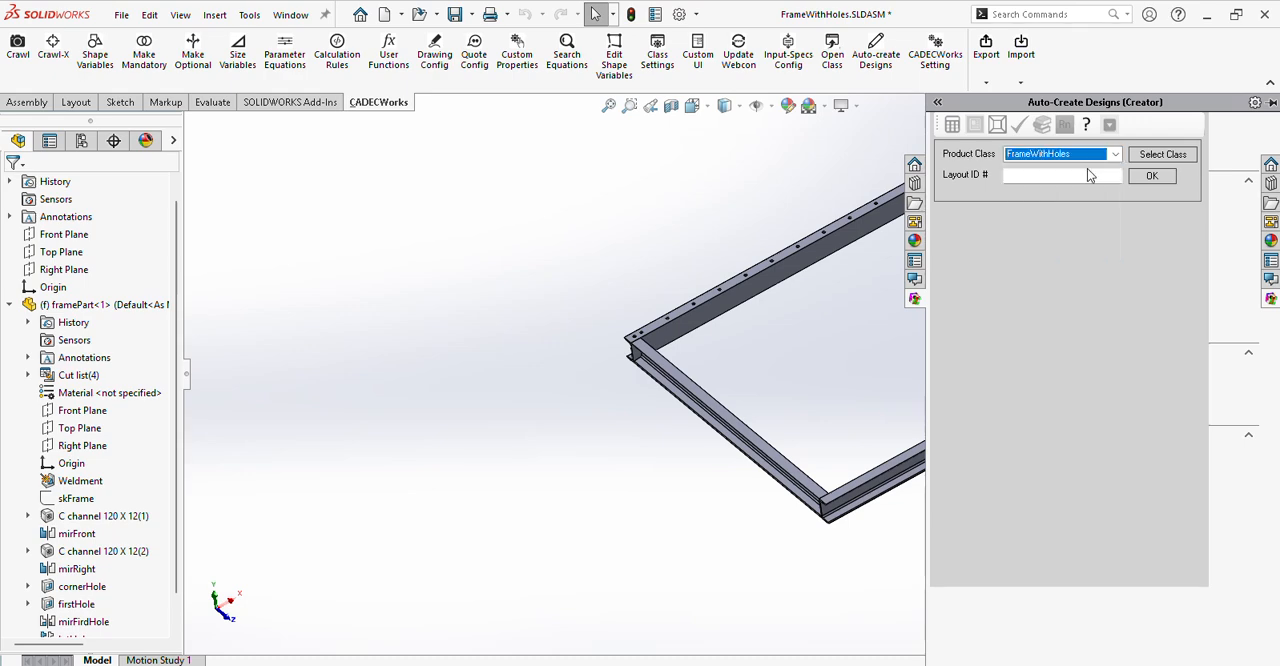
click(1078, 175)
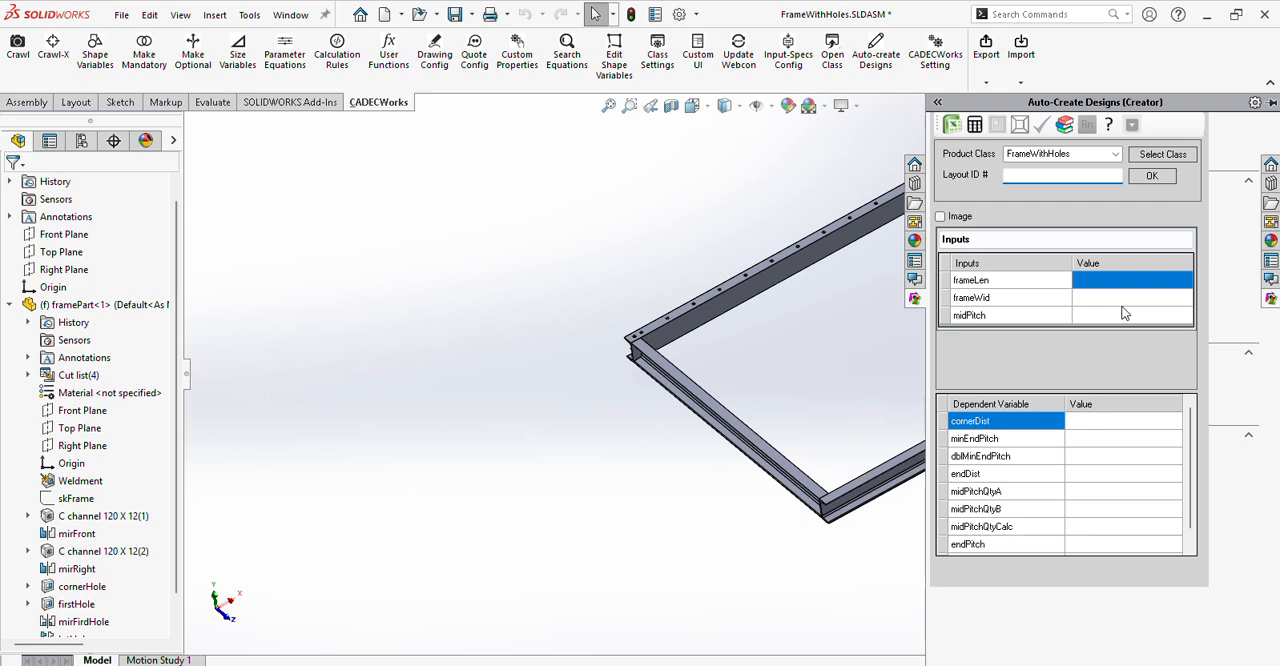
text(frame001)
click(1150, 177)
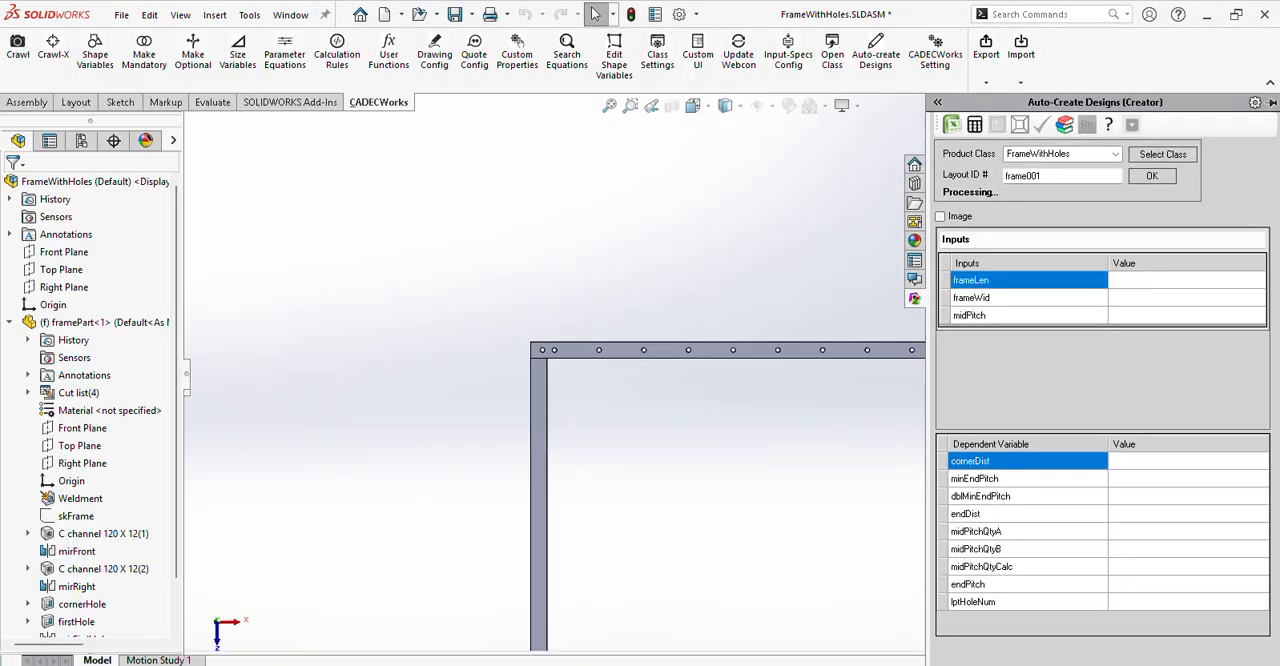
mouse_move(770, 665)
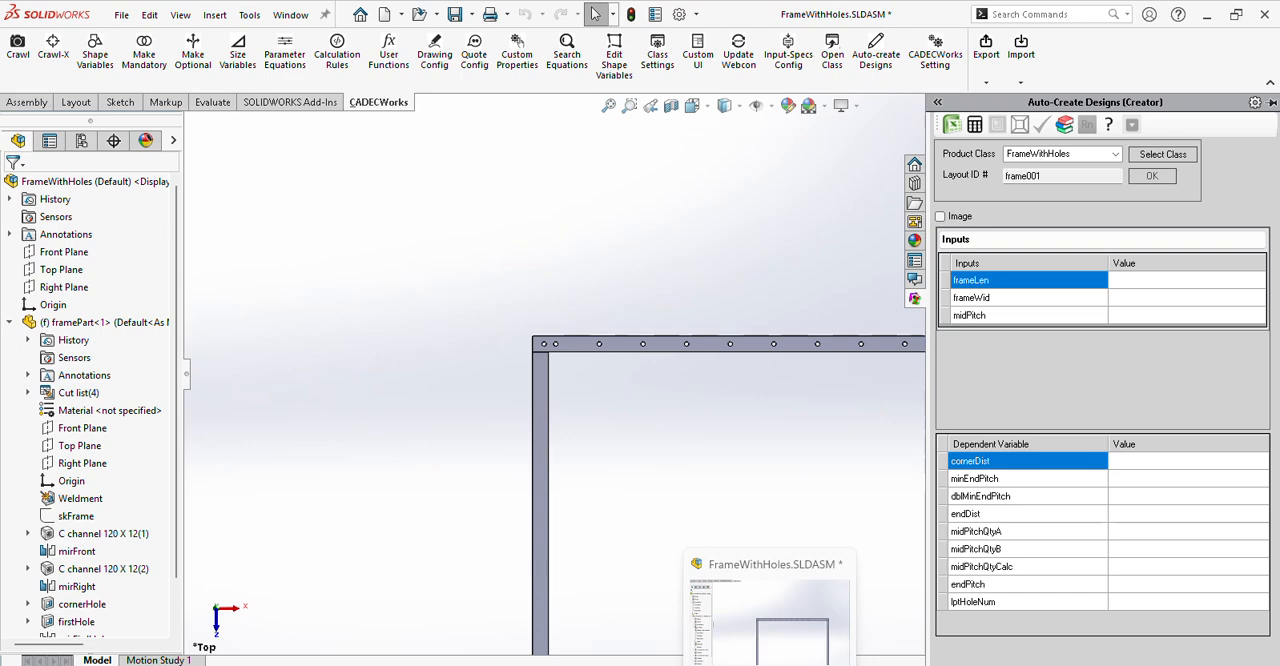
Set frameLen to 1800, frameWid to 1000 and midPitch to 150, and update the frame model with the calculated values.
click(1186, 284)
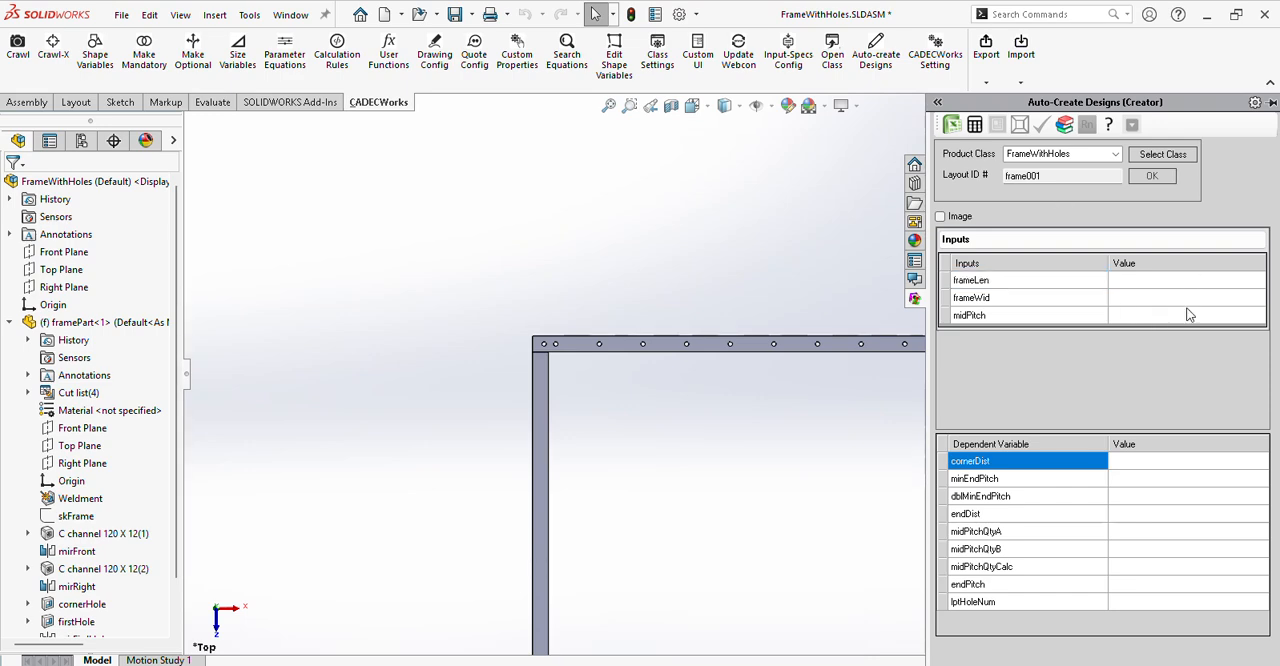
text(1800)
click(1122, 298)
text(1000)
click(1155, 316)
text(150)
key(Return)
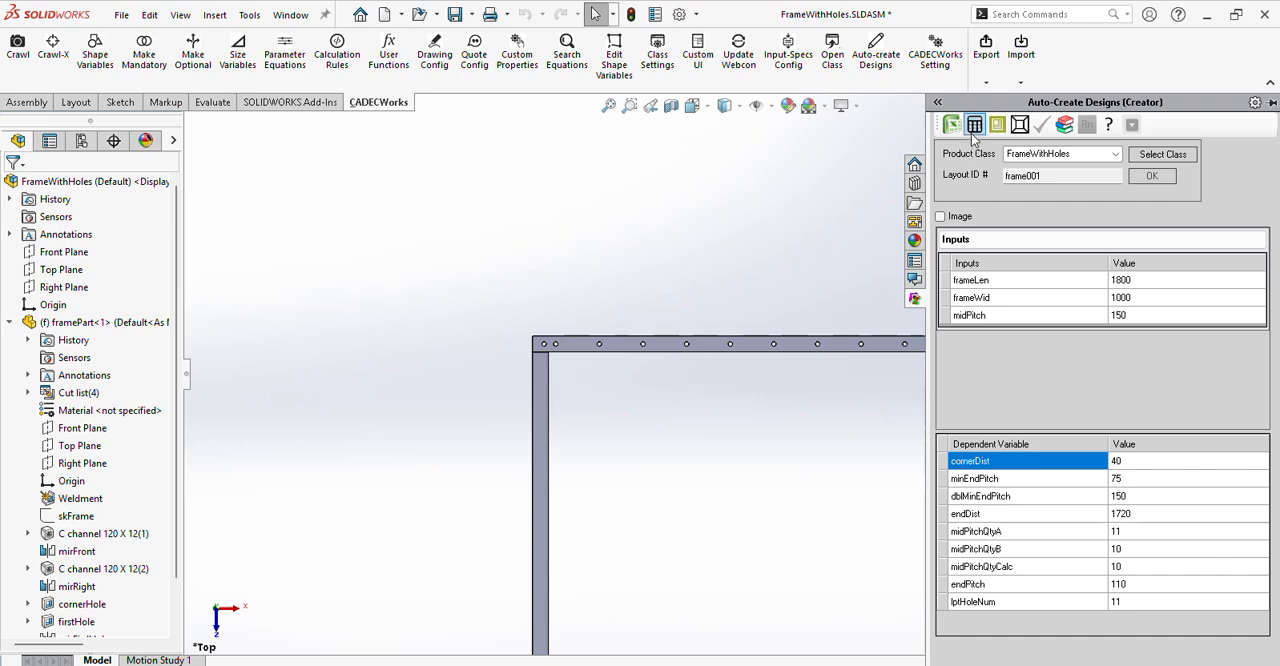
click(1020, 122)
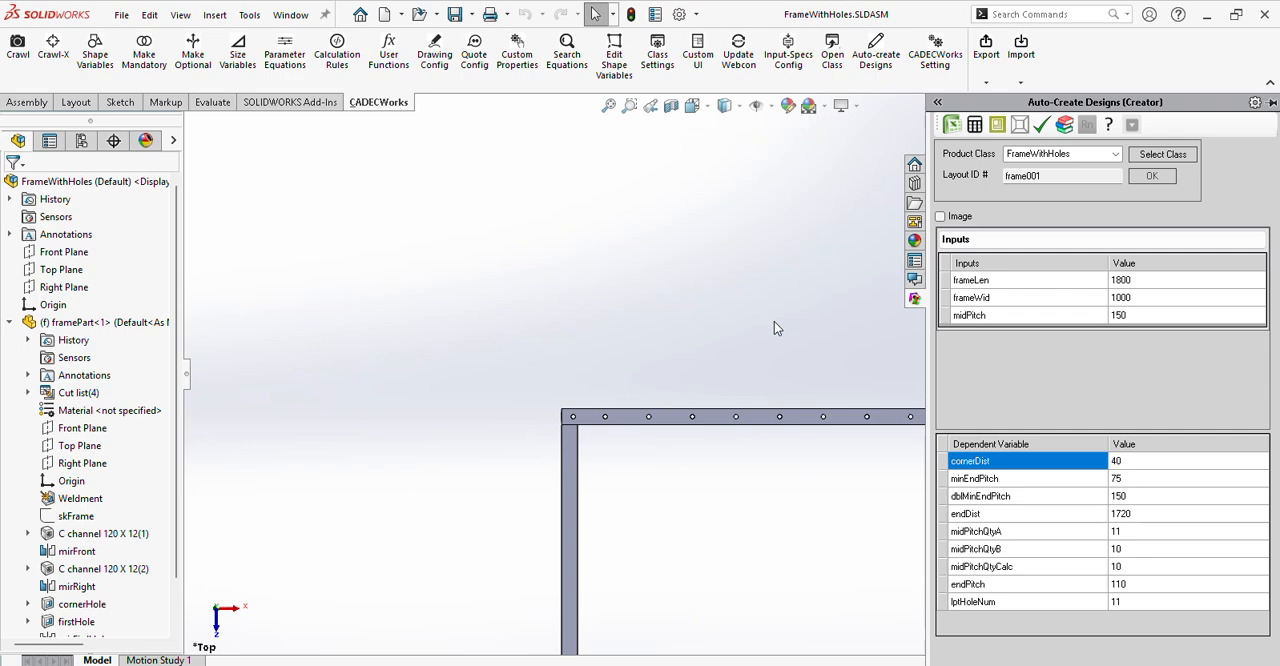
Examine the updated hole row and check the spacing between the corner hole and its neighbour at the rear channel's left end.
scroll(855, 472, up, 6)
scroll(889, 430, down, 5)
scroll(457, 370, down, 1)
scroll(390, 360, down, 2)
scroll(555, 372, up, 3)
scroll(888, 367, down, 1)
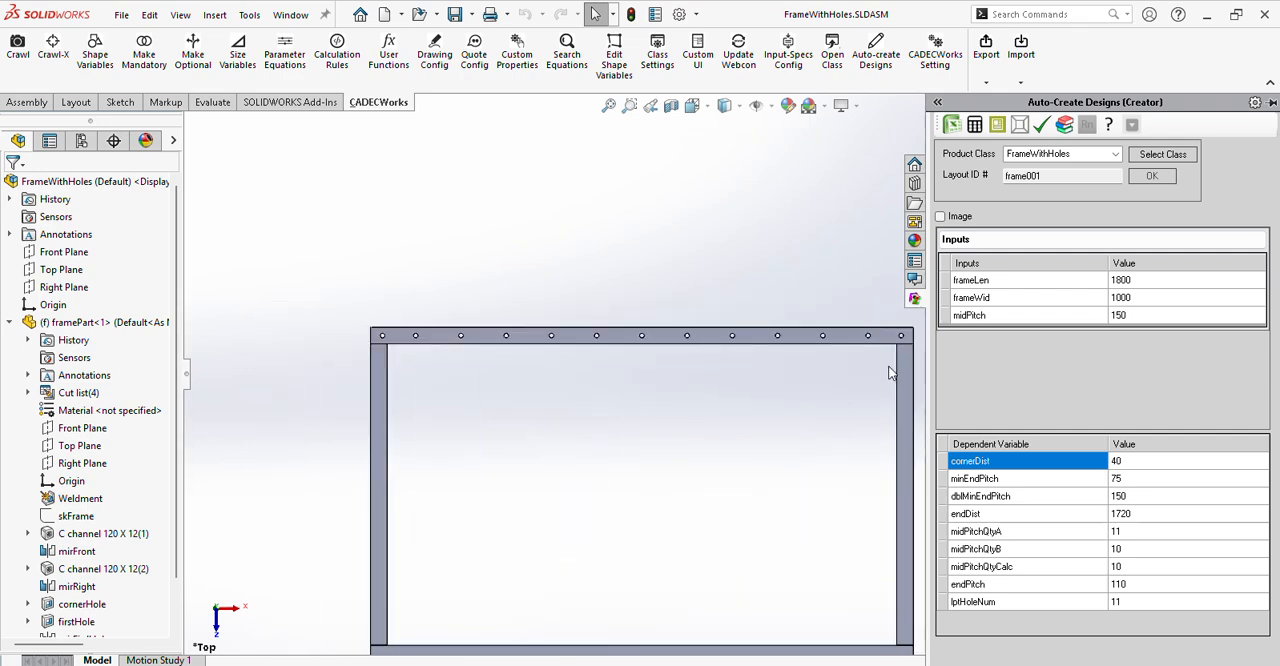
click(386, 337)
click(418, 337)
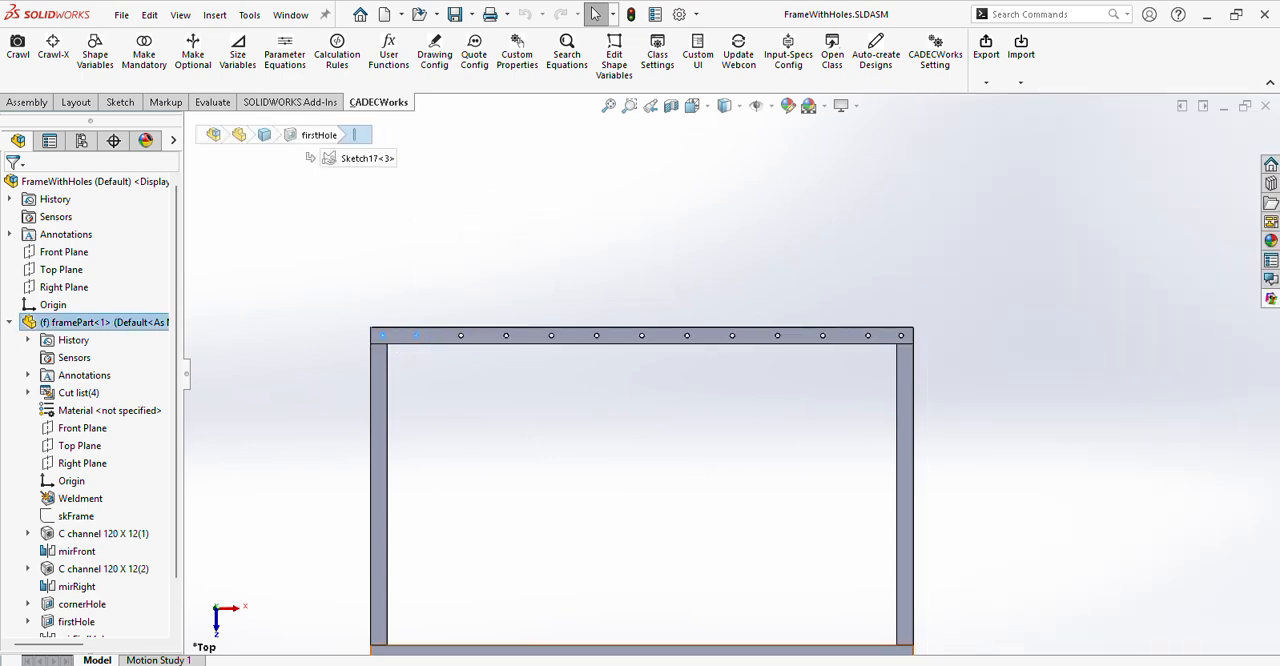
Review the calculated endPitch and check the spacing between the last two holes at the rear channel's right end.
click(1271, 298)
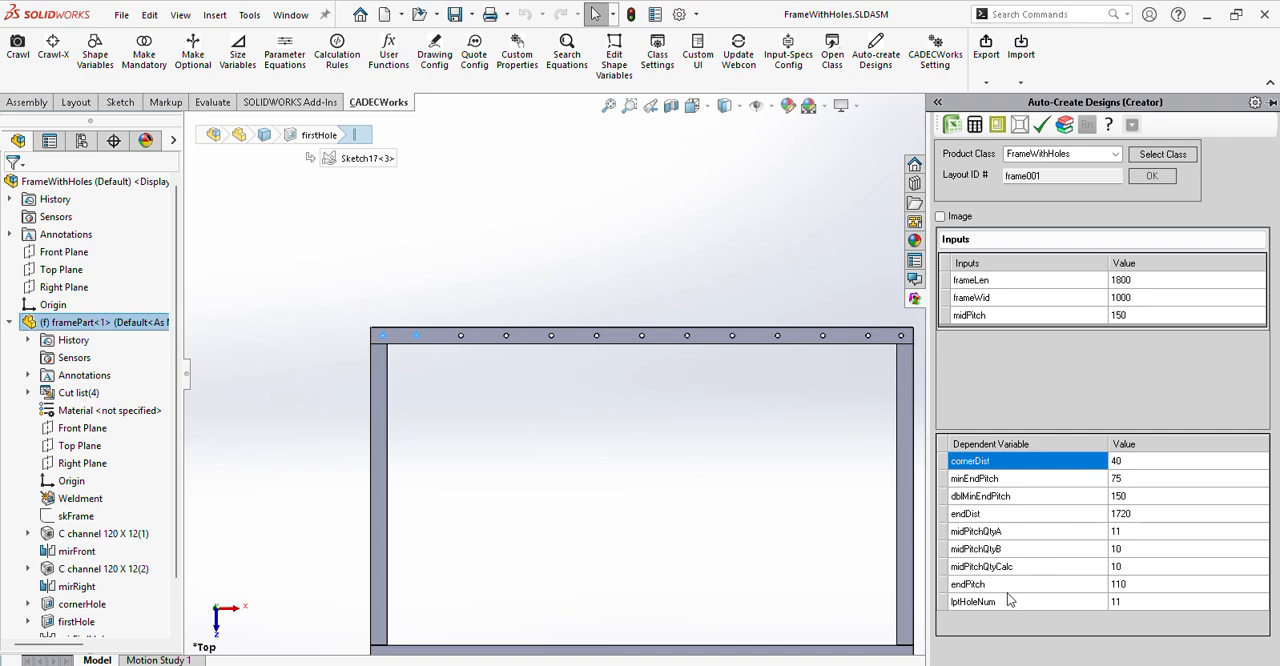
click(866, 326)
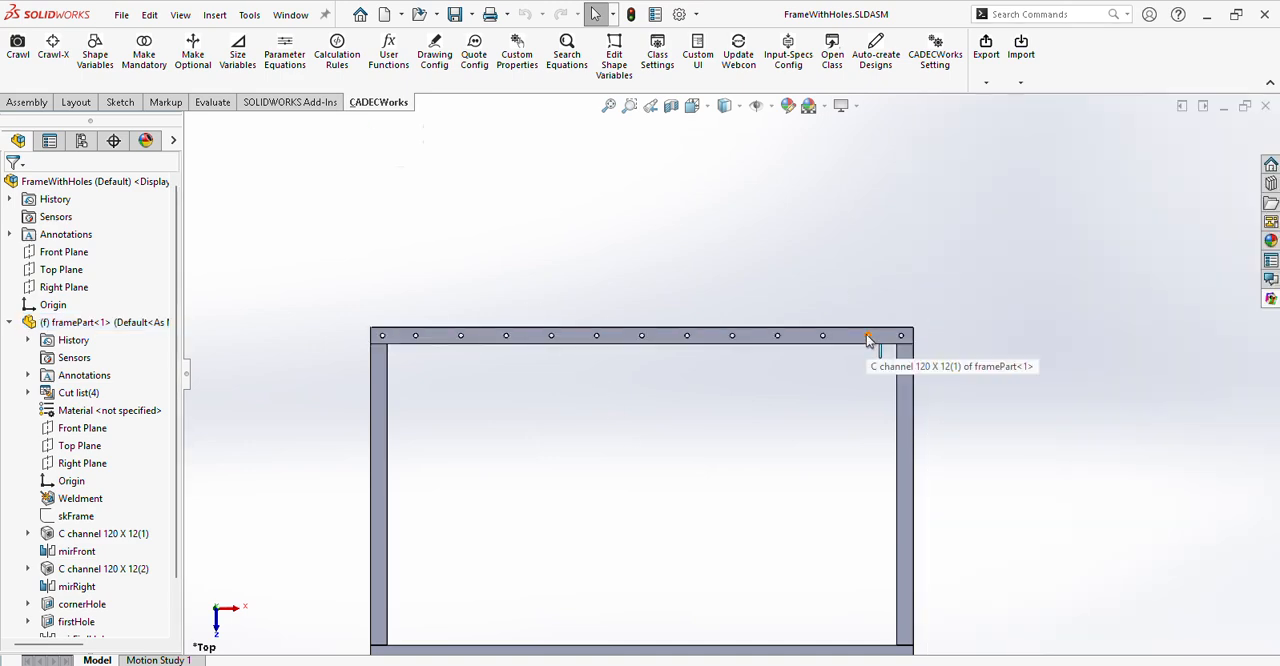
click(868, 338)
ctrl+click(903, 337)
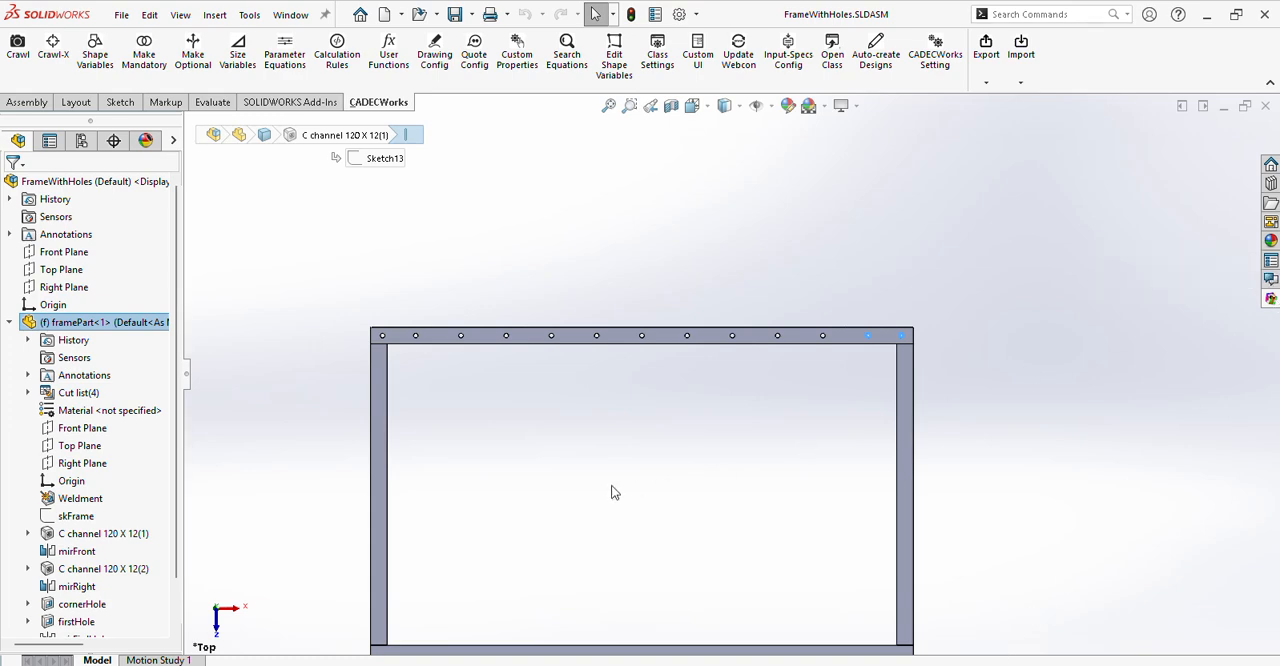
middle_drag(616, 477, 616, 440)
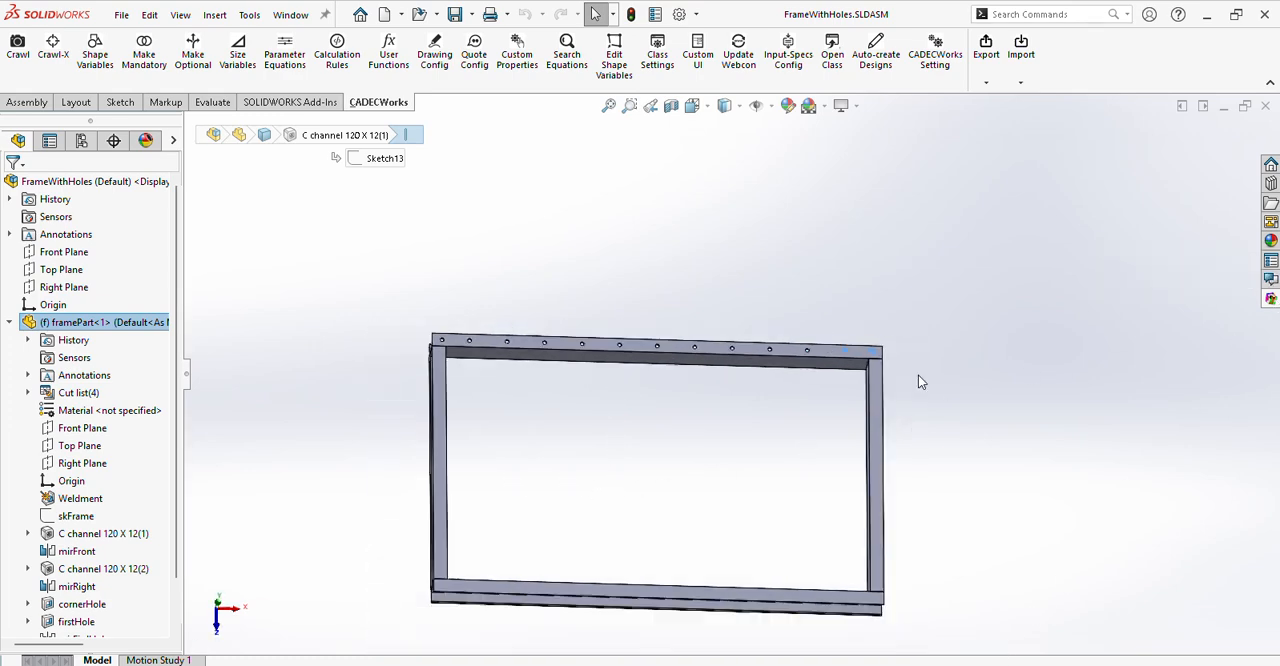
Set frameLen to 1900 for layout frame001 and update the frame model with the recalculated values.
click(1270, 299)
click(1148, 280)
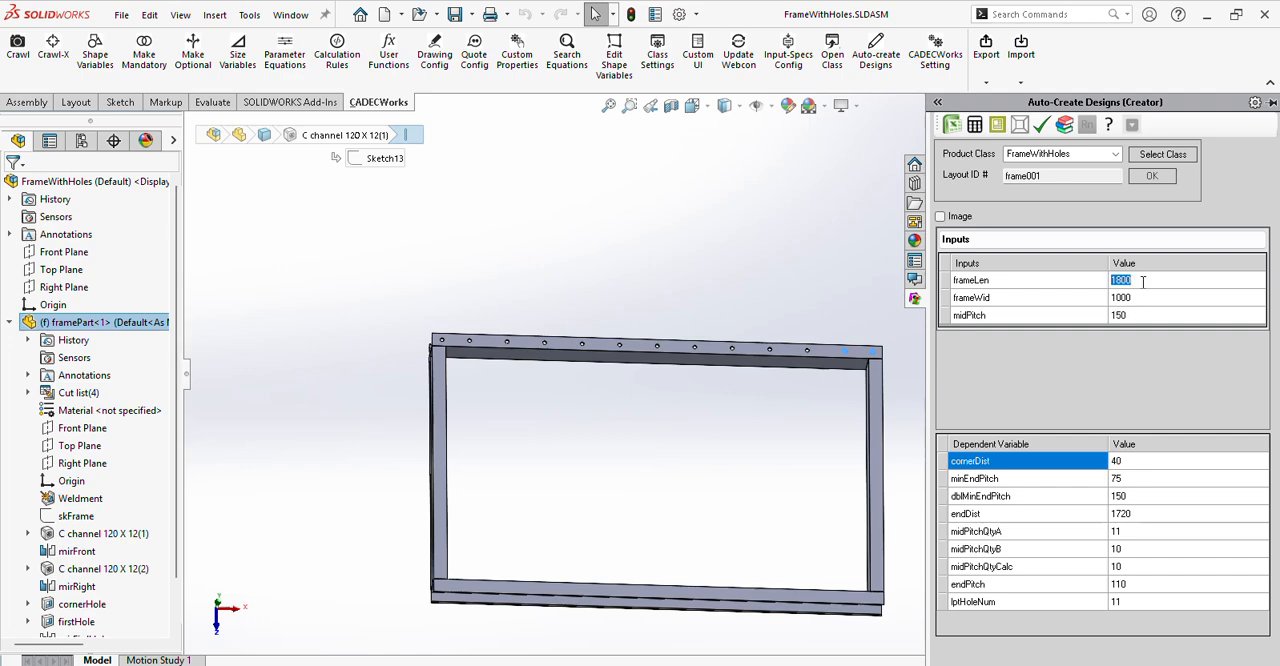
text(1900)
click(1019, 125)
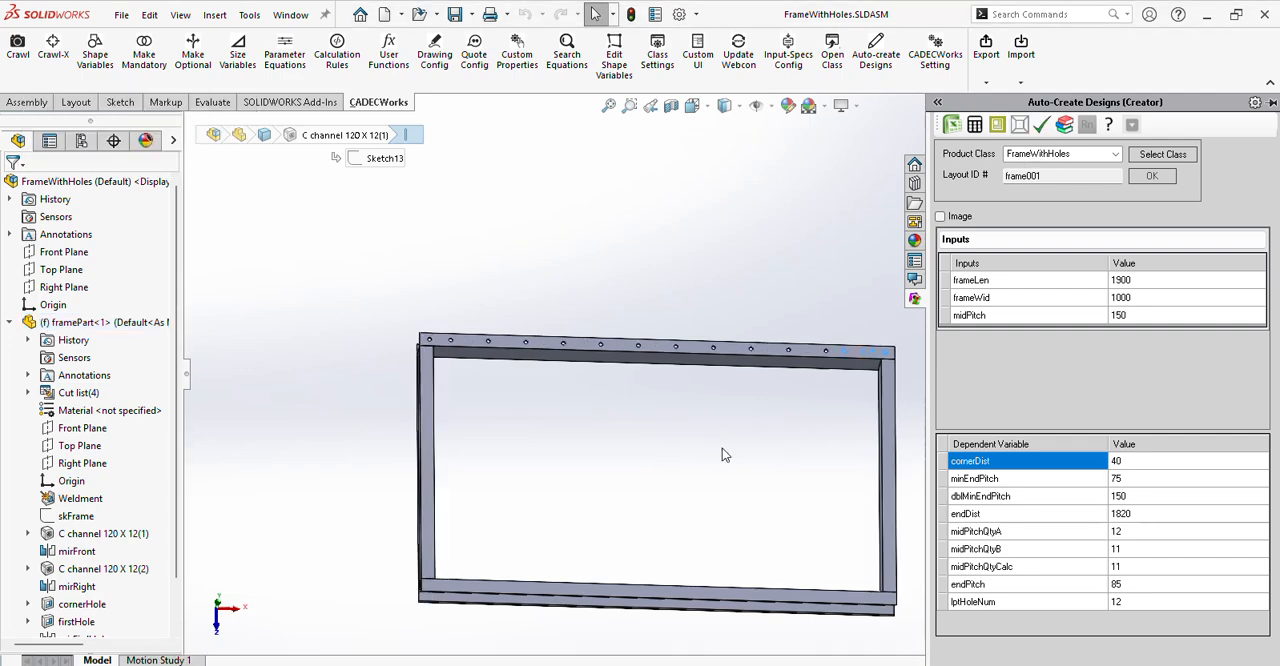
Check the spacing between the corner hole and the first hole at the rear channel's left end against the calculated endPitch.
click(456, 345)
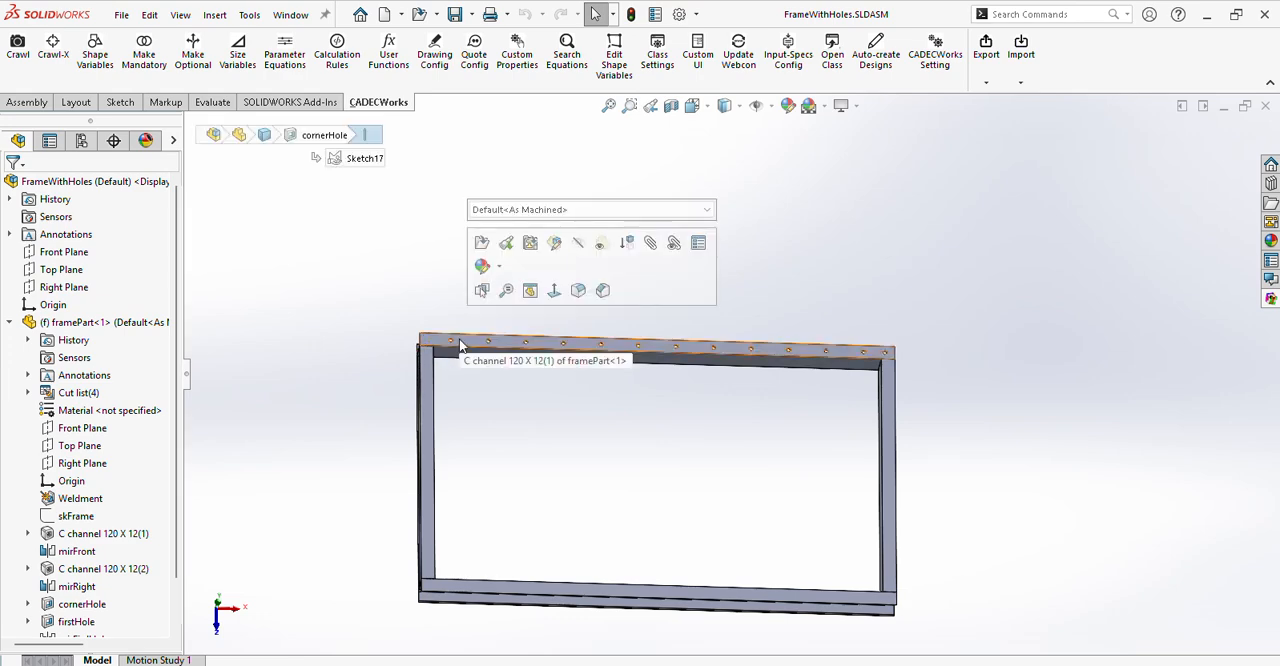
click(452, 341)
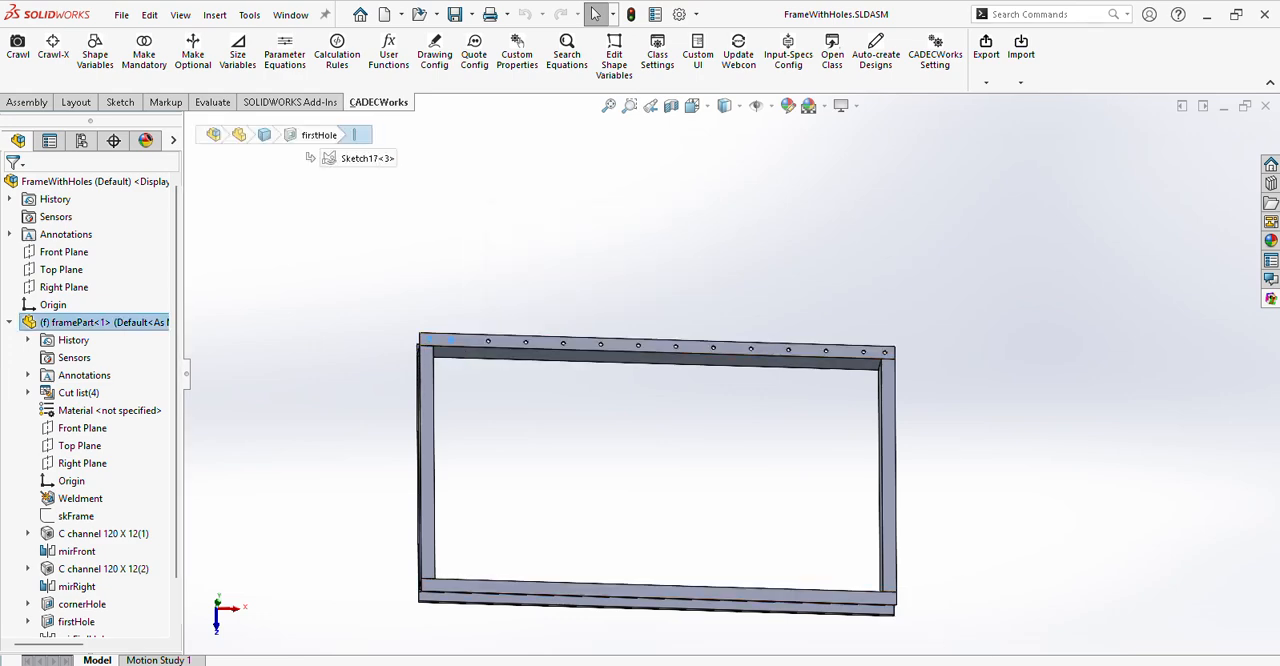
click(1270, 298)
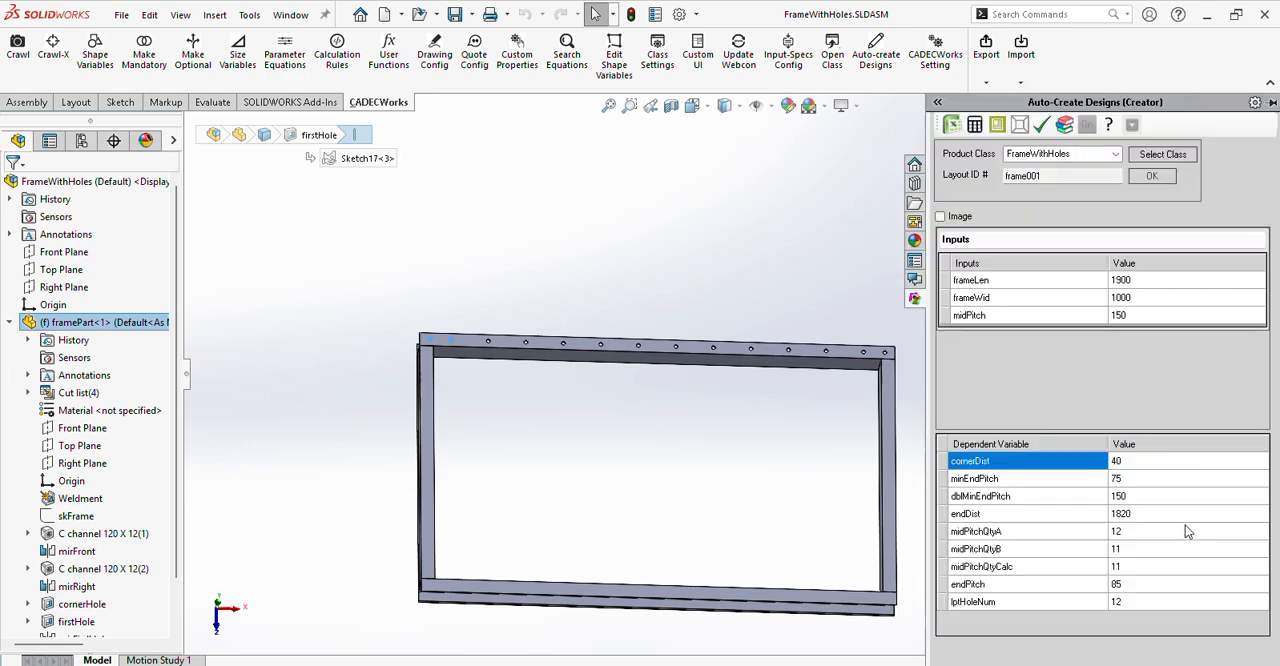
Check the spacing between the last two holes at the rear channel's right end and compare it with the calculated endPitch.
click(812, 286)
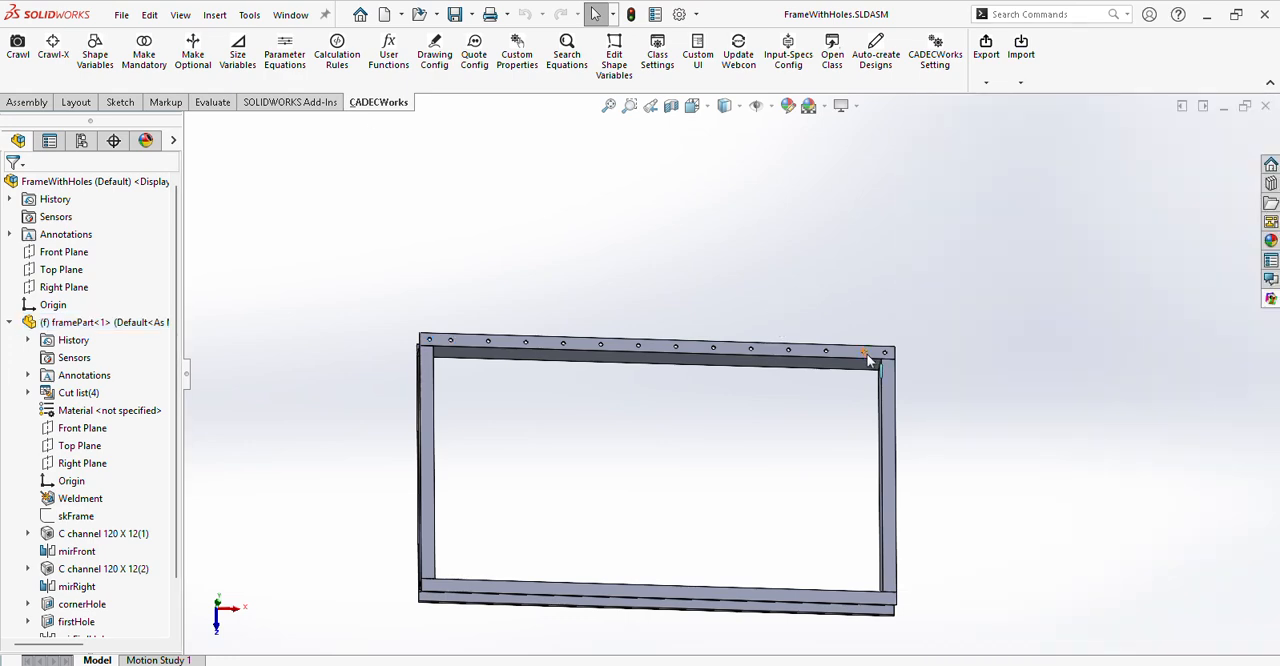
click(869, 358)
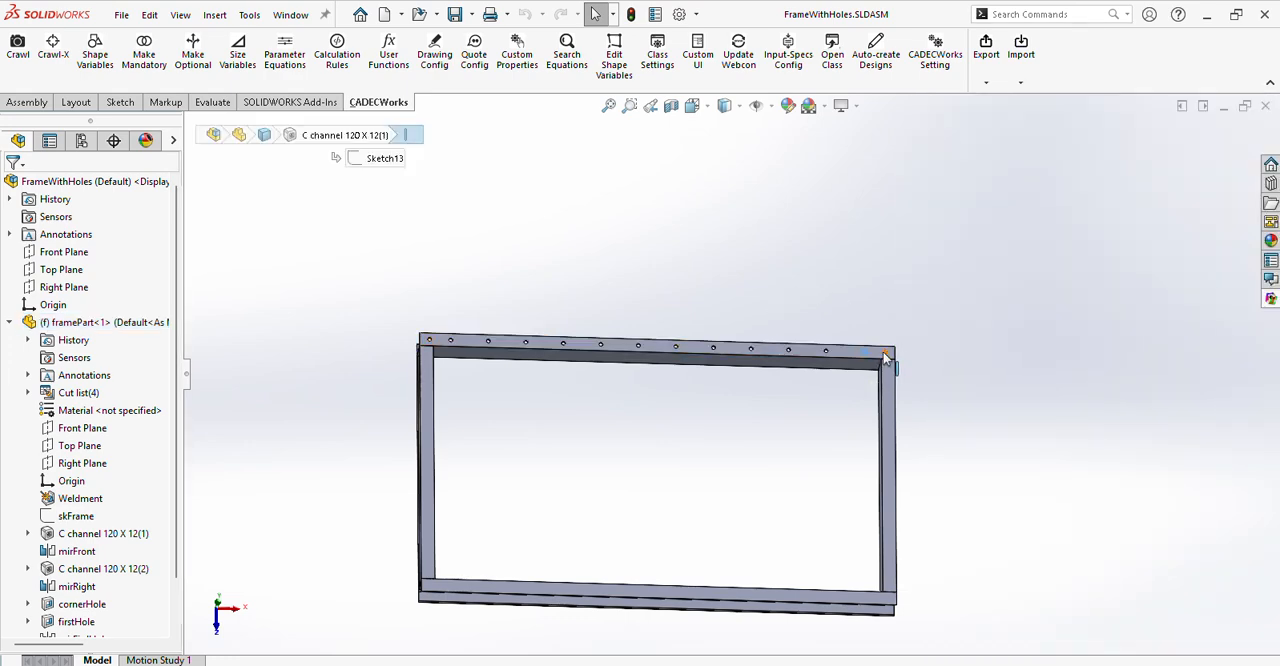
click(1272, 300)
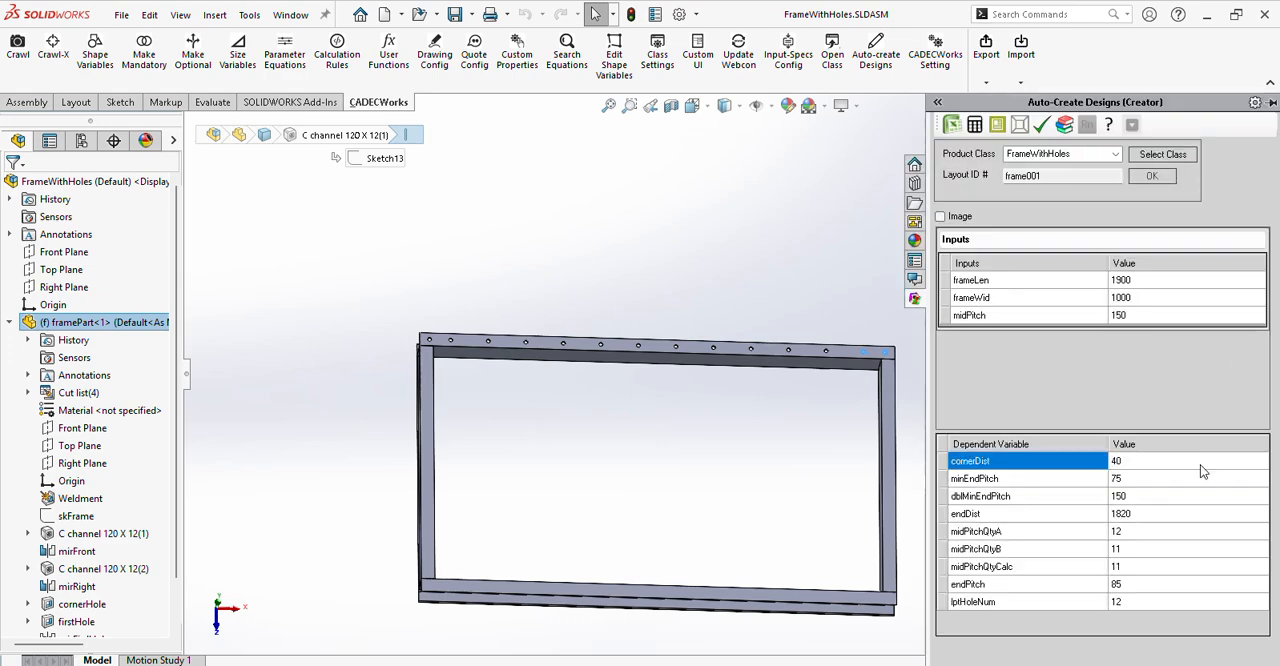
Check the mid pitch between the second and third holes from the rear channel's left end.
click(634, 320)
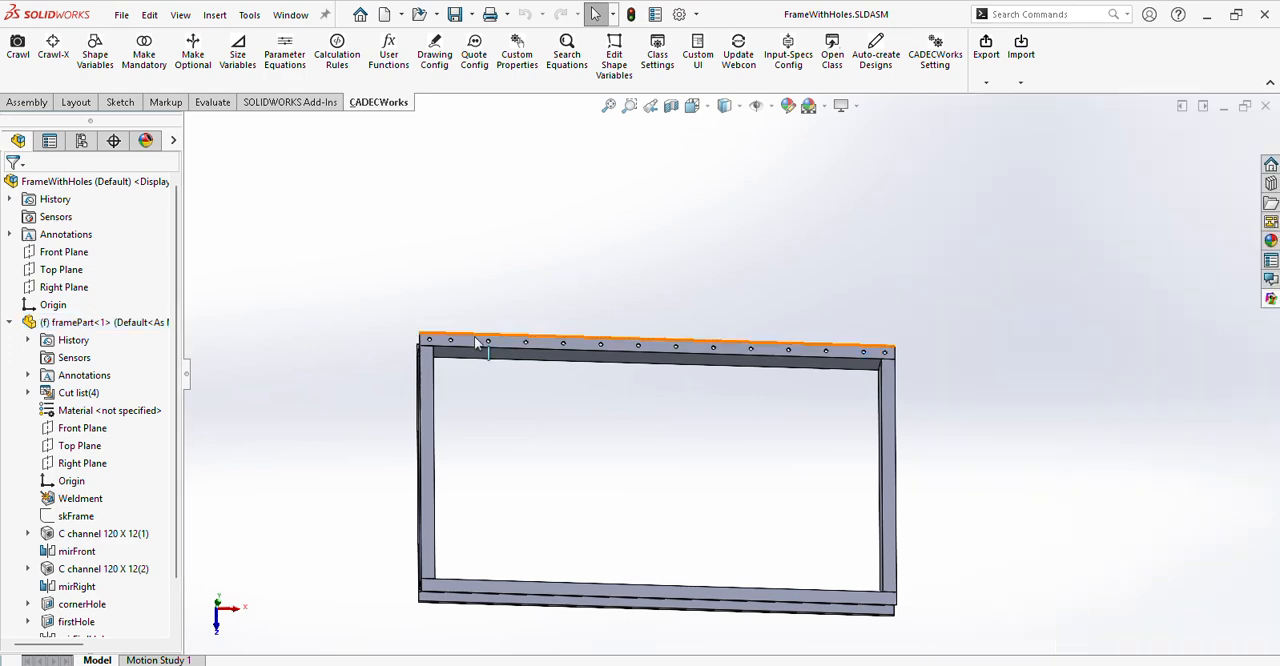
click(452, 344)
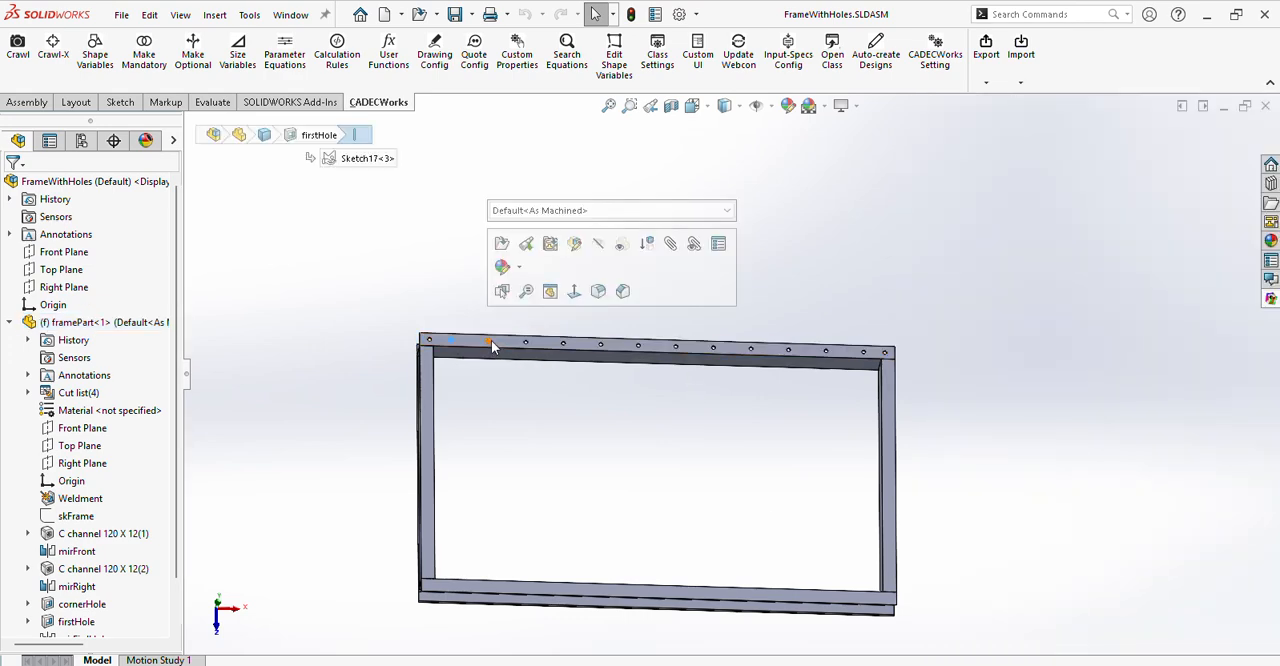